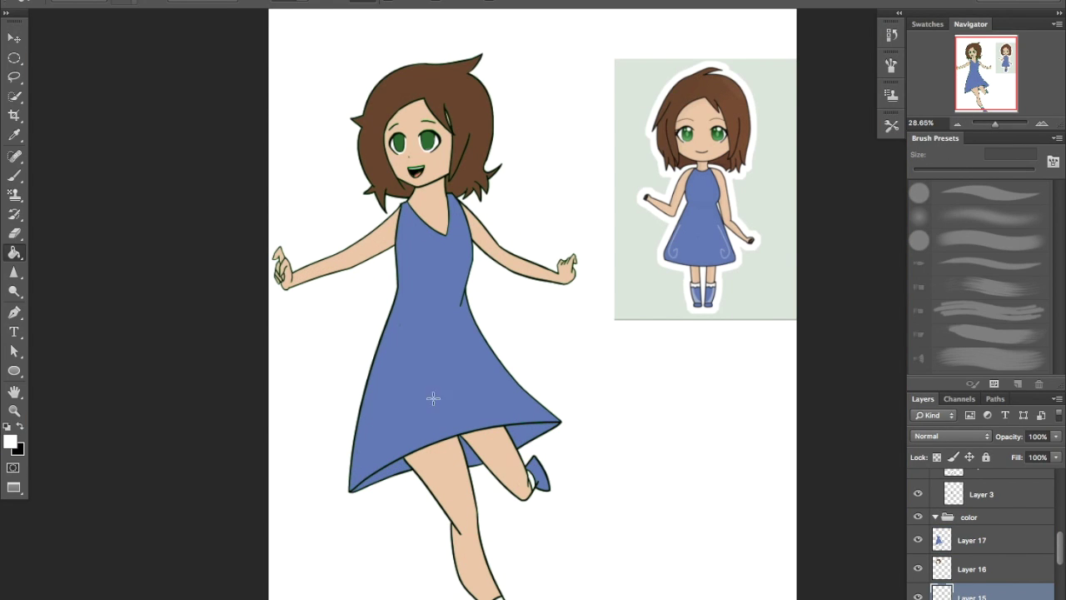
- Add a clipped layer above the dress color and paint darker blue shadows across the bodice and skirt
{"action": "key", "text": "b"}
{"action": "left_click", "coordinate": [434, 399], "text": "alt"}
{"action": "key", "text": "ctrl+shift+alt+n"}
{"action": "key", "text": "ctrl+alt+g"}
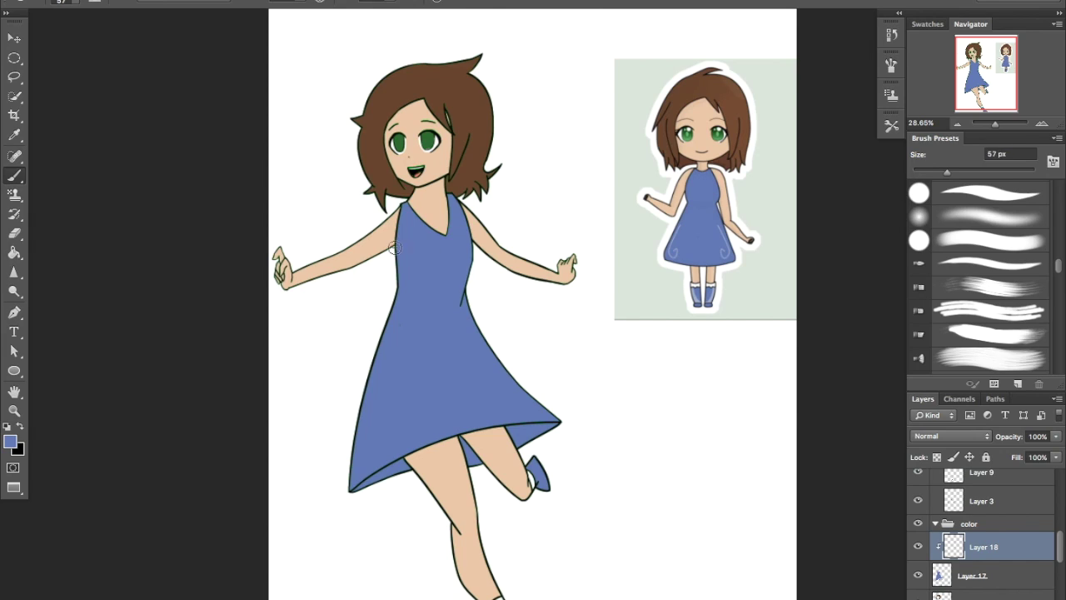
{"action": "left_click_drag", "start_coordinate": [394, 247], "coordinate": [408, 342]}
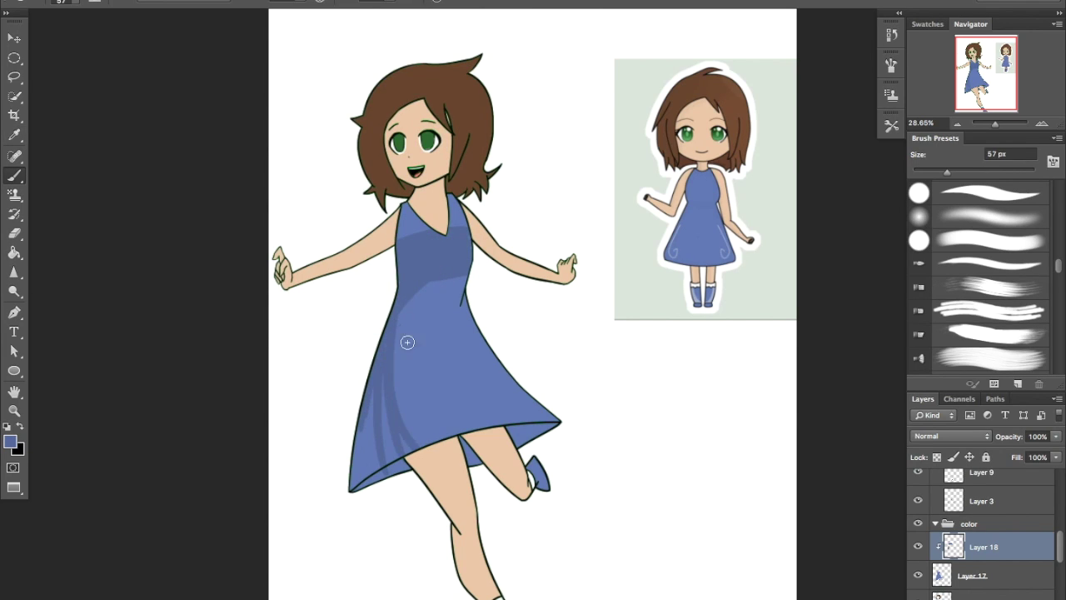
{"action": "left_click_drag", "start_coordinate": [369, 392], "coordinate": [378, 491]}
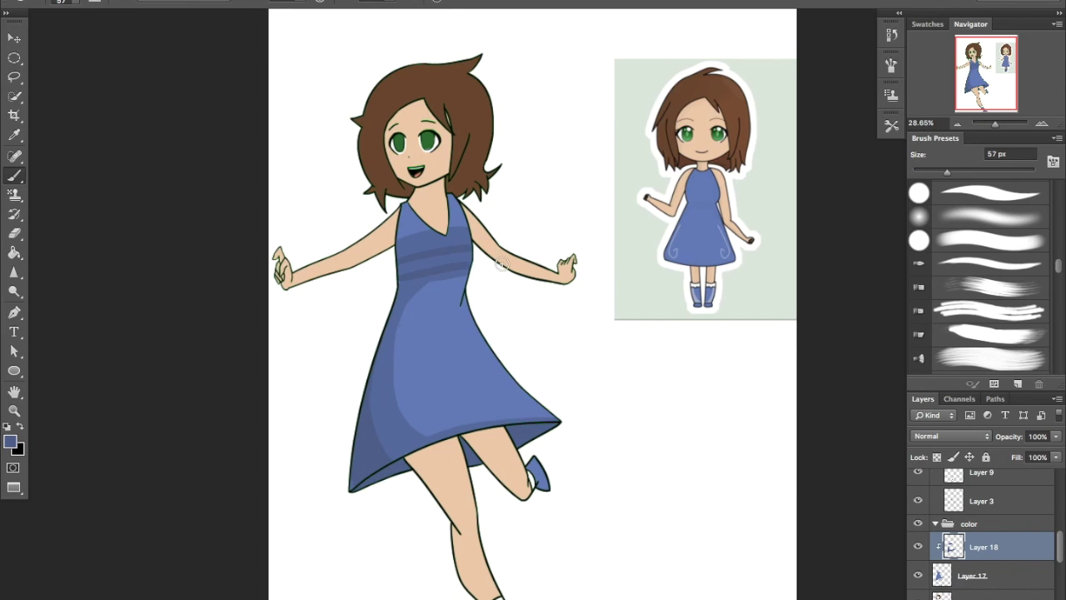
- Smudge the dress shadows into soft gradients on the bodice, waist and skirt
{"action": "left_click_drag", "start_coordinate": [14, 271], "coordinate": [66, 299]}
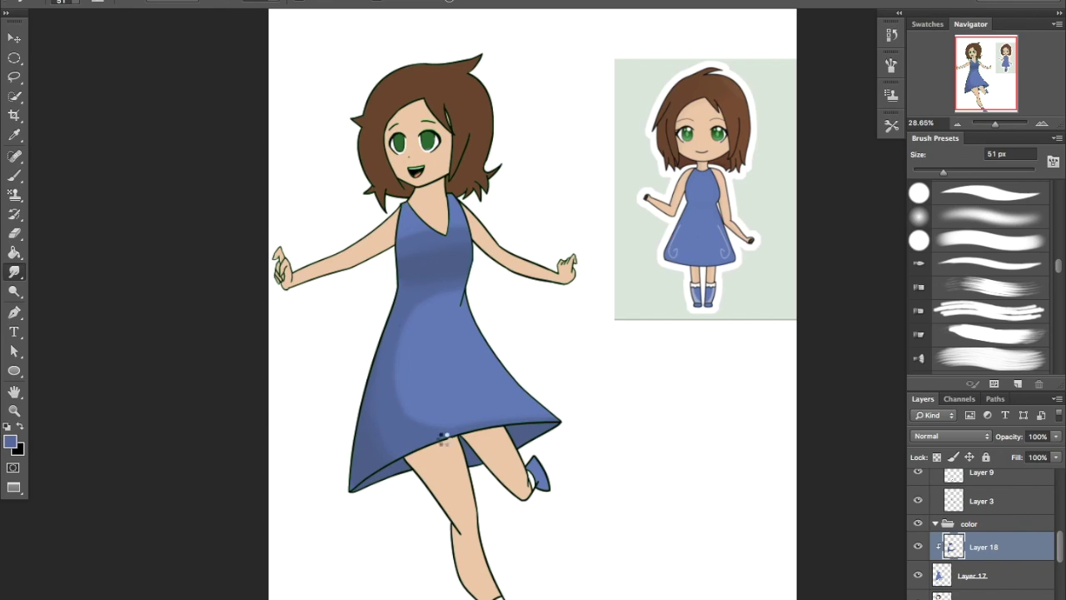
{"action": "scroll", "coordinate": [414, 418], "scroll_direction": "up", "scroll_amount": 5}
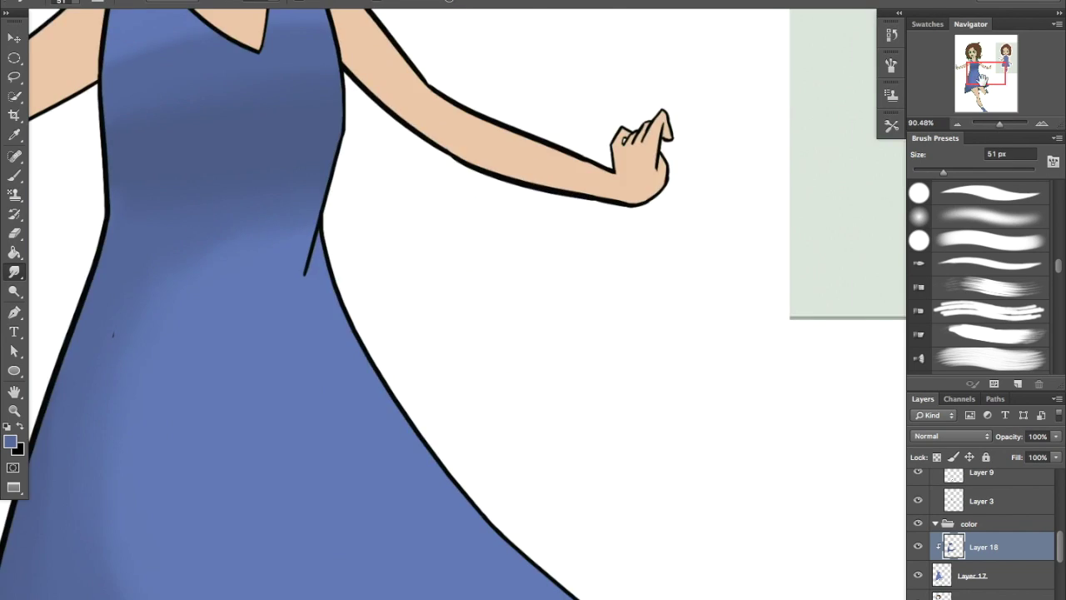
{"action": "scroll", "coordinate": [570, 198], "scroll_direction": "down", "scroll_amount": 3}
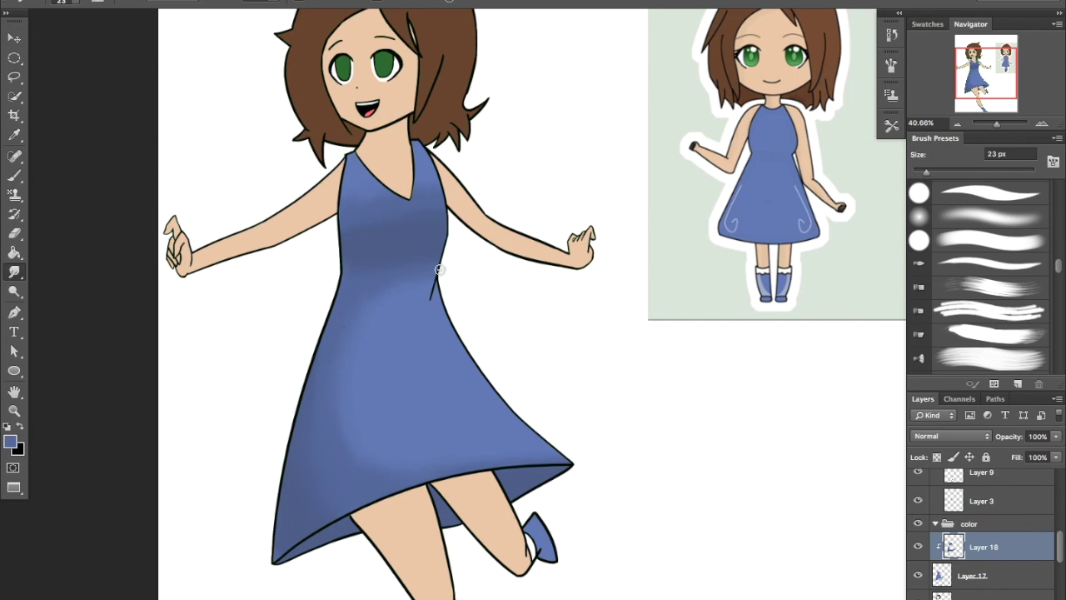
- Add a new layer and draw white curved swirl decorations near the skirt's hem
{"action": "key", "text": "super+alt+f"}
{"action": "left_click", "coordinate": [791, 151]}
{"action": "key", "text": "super+1"}
{"action": "key", "text": "super+0"}
{"action": "key", "text": "super+shift+n"}
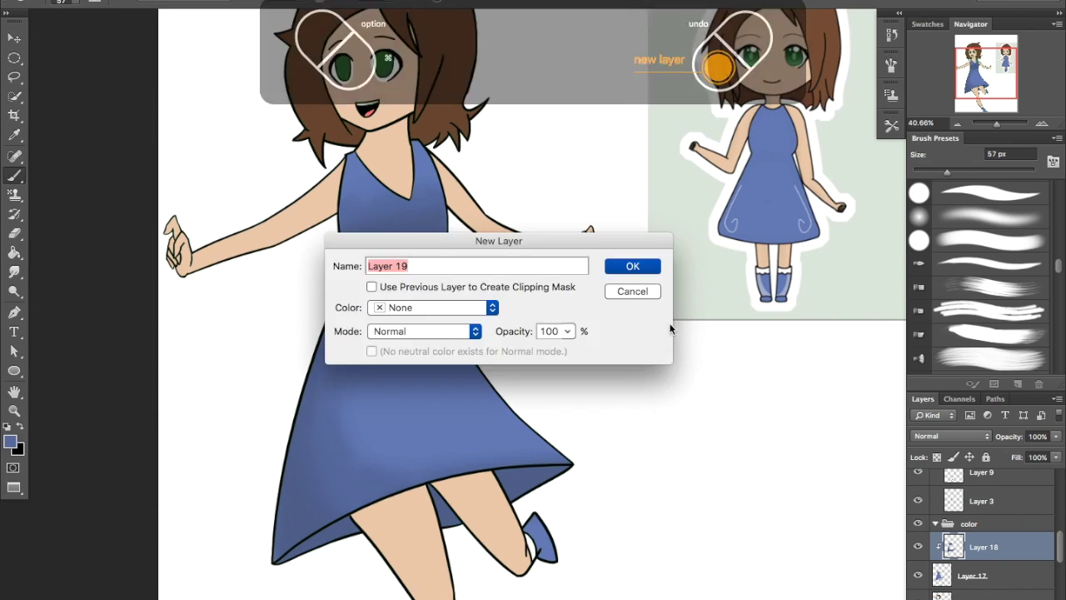
{"action": "key", "text": "Return"}
{"action": "key", "text": "b"}
{"action": "key", "text": "d"}
{"action": "key", "text": "x"}
{"action": "key", "text": "l"}
{"action": "left_click_drag", "start_coordinate": [507, 388], "coordinate": [464, 542]}
{"action": "key", "text": "super+j"}
{"action": "key", "text": "super+t"}
{"action": "mouse_move", "coordinate": [350, 433]}
{"action": "left_mouse_down"}
{"action": "mouse_move", "coordinate": [441, 488]}
{"action": "mouse_move", "coordinate": [548, 381]}
{"action": "mouse_move", "coordinate": [518, 392]}
{"action": "left_mouse_up"}
{"action": "key", "text": "Return"}
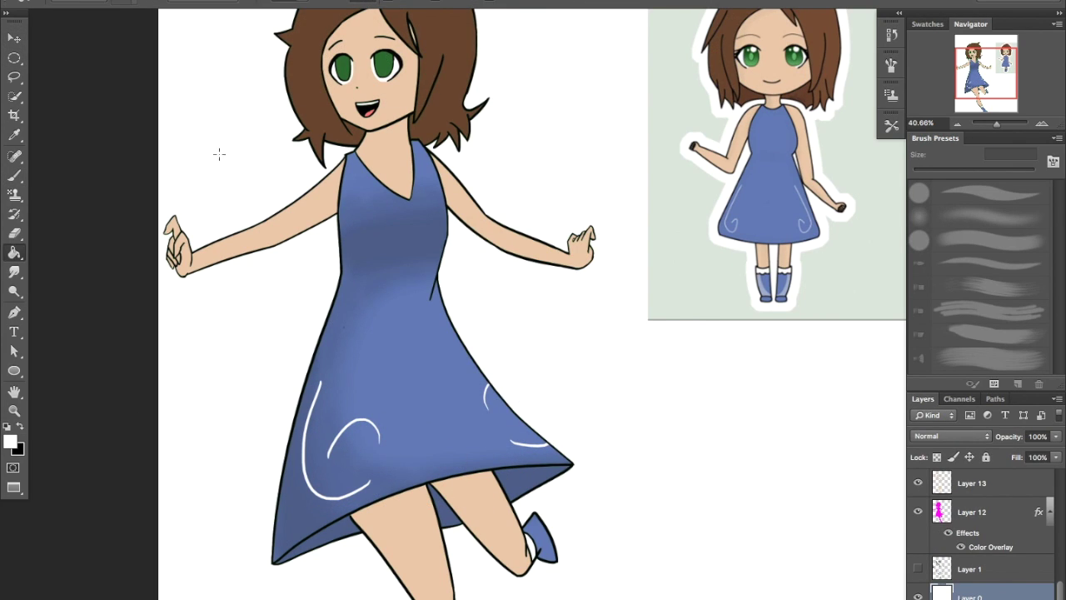
- Fill the background layer with black to reveal flaws around the character's outline
{"action": "key", "text": "super+BackSpace"}
{"action": "key", "text": "super+j"}
{"action": "key", "text": "super+t"}
{"action": "key", "text": "Return"}
{"action": "key", "text": "e"}
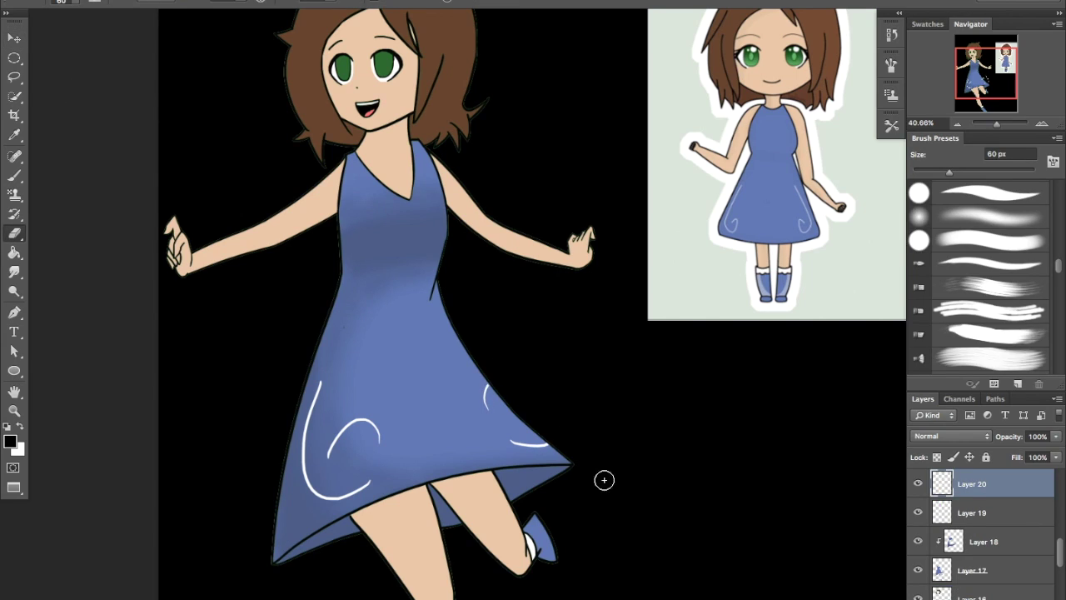
{"action": "key", "text": "x"}
- Check the lower leg and boot outline against the black background, and restore the white background
{"action": "scroll", "coordinate": [564, 445], "scroll_direction": "up", "scroll_amount": 5}
{"action": "left_click_drag", "start_coordinate": [986, 72], "coordinate": [988, 123]}
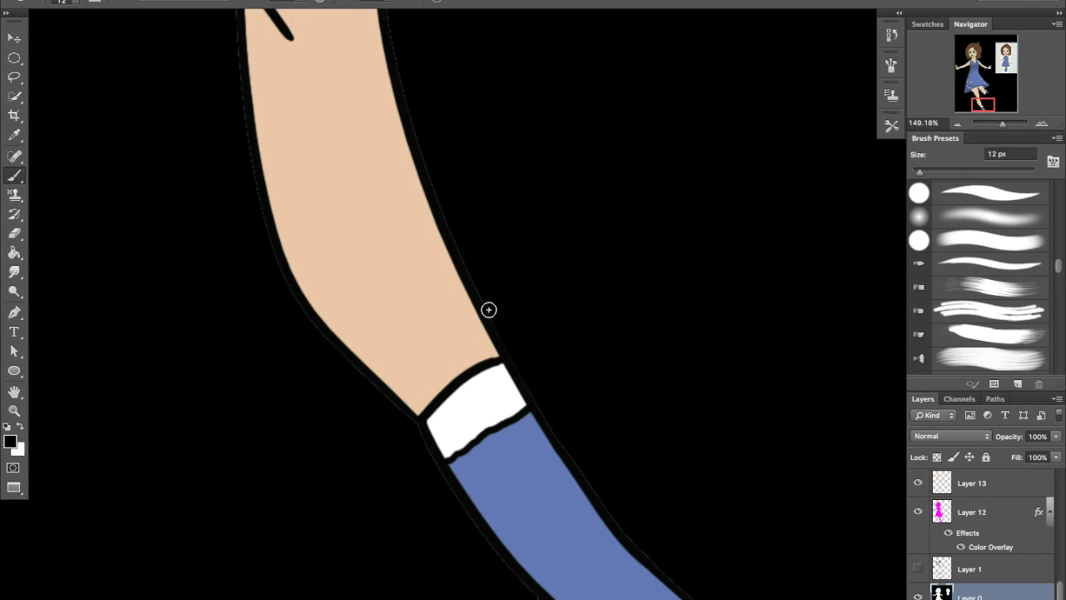
{"action": "scroll", "coordinate": [1055, 584], "scroll_direction": "up", "scroll_amount": 2}
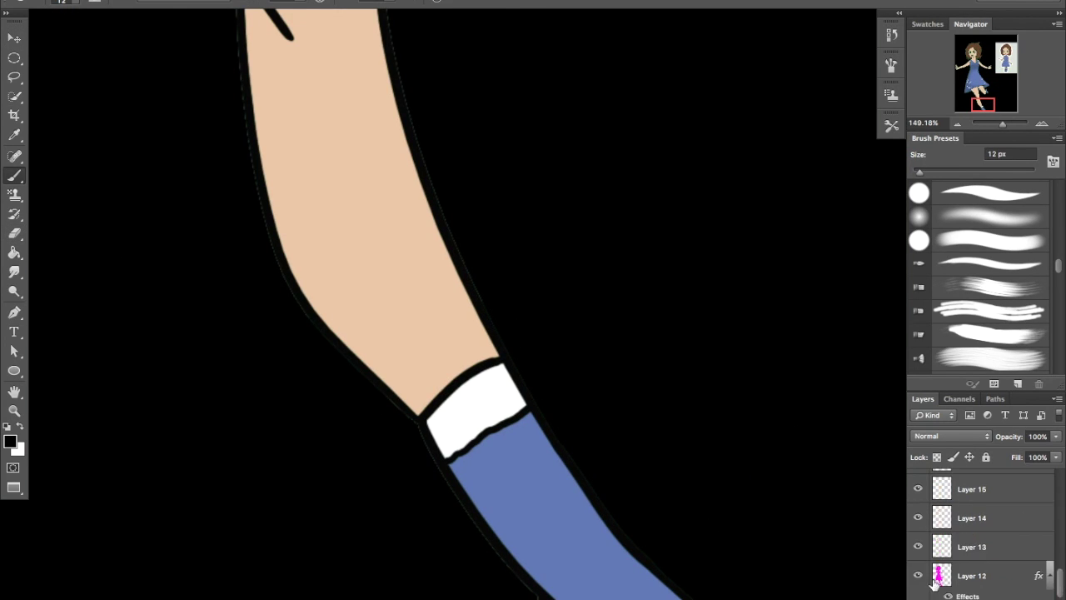
{"action": "left_click", "coordinate": [918, 548]}
{"action": "left_click", "coordinate": [918, 548]}
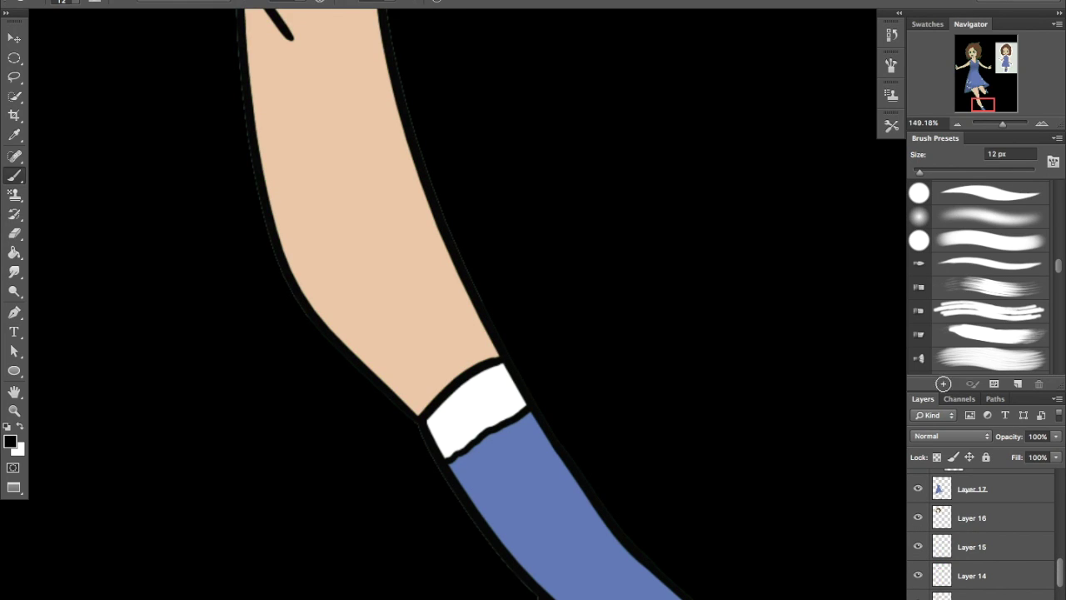
{"action": "key", "text": "ctrl+0"}
- Add a clipped layer above the hair color and paint a darker brown shadow on the top hair flick
{"action": "key", "text": "v"}
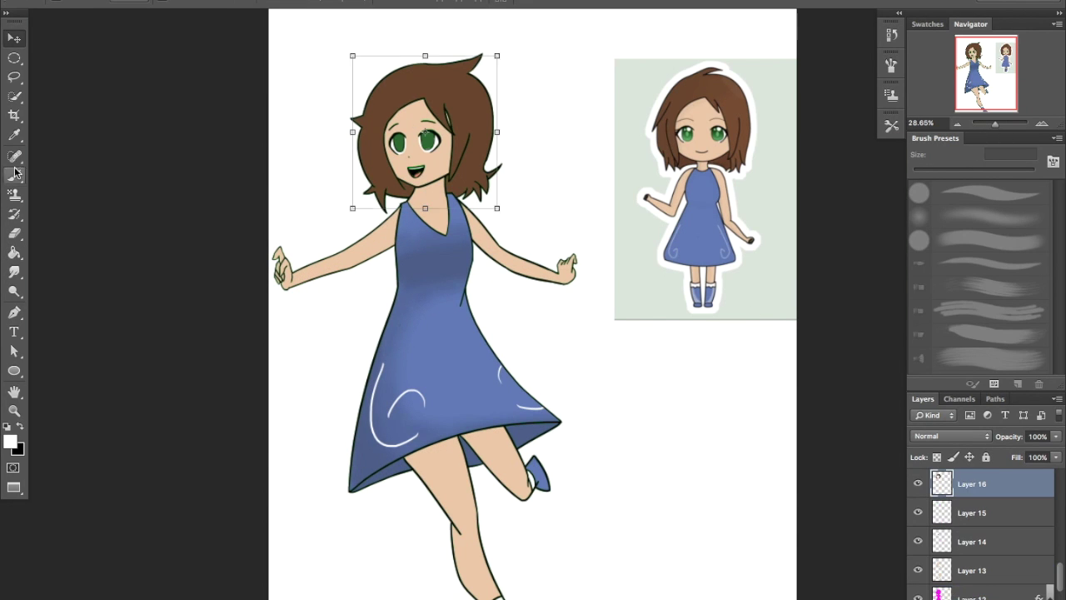
{"action": "left_click", "coordinate": [14, 175]}
{"action": "scroll", "coordinate": [500, 249], "scroll_direction": "up", "scroll_amount": 5}
{"action": "left_click_drag", "start_coordinate": [502, 151], "coordinate": [569, 100]}
{"action": "key", "text": "ctrl+z"}
{"action": "key", "text": "ctrl+shift+alt+n"}
{"action": "key", "text": "ctrl+alt+g"}
{"action": "left_click_drag", "start_coordinate": [583, 86], "coordinate": [492, 138]}
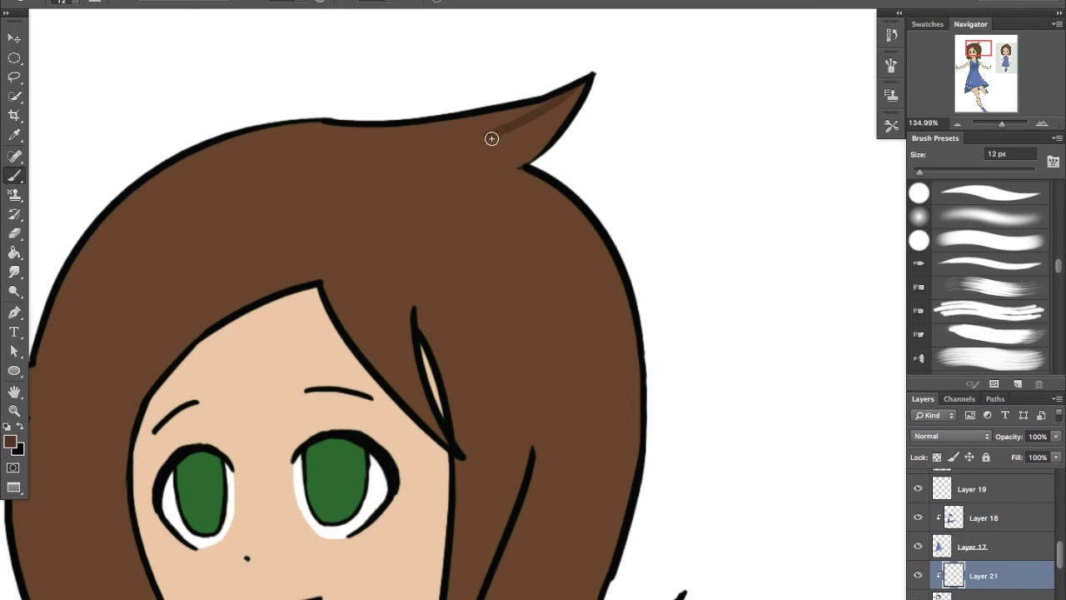
- Paint pointed dark brown shadows over the lower hair beside the face and behind the neck
{"action": "scroll", "coordinate": [584, 333], "scroll_direction": "down", "scroll_amount": 5}
{"action": "left_click_drag", "start_coordinate": [486, 250], "coordinate": [379, 321]}
{"action": "left_click_drag", "start_coordinate": [288, 413], "coordinate": [322, 508]}
{"action": "mouse_move", "coordinate": [383, 267]}
{"action": "left_mouse_down"}
{"action": "mouse_move", "coordinate": [341, 483]}
{"action": "mouse_move", "coordinate": [350, 412]}
{"action": "mouse_move", "coordinate": [450, 208]}
{"action": "left_mouse_up"}
{"action": "key", "text": "bracketright"}
{"action": "key", "text": "bracketright"}
{"action": "key", "text": "bracketright"}
{"action": "left_click_drag", "start_coordinate": [480, 251], "coordinate": [462, 196]}
{"action": "left_click_drag", "start_coordinate": [379, 321], "coordinate": [386, 213]}
{"action": "key", "text": "b"}
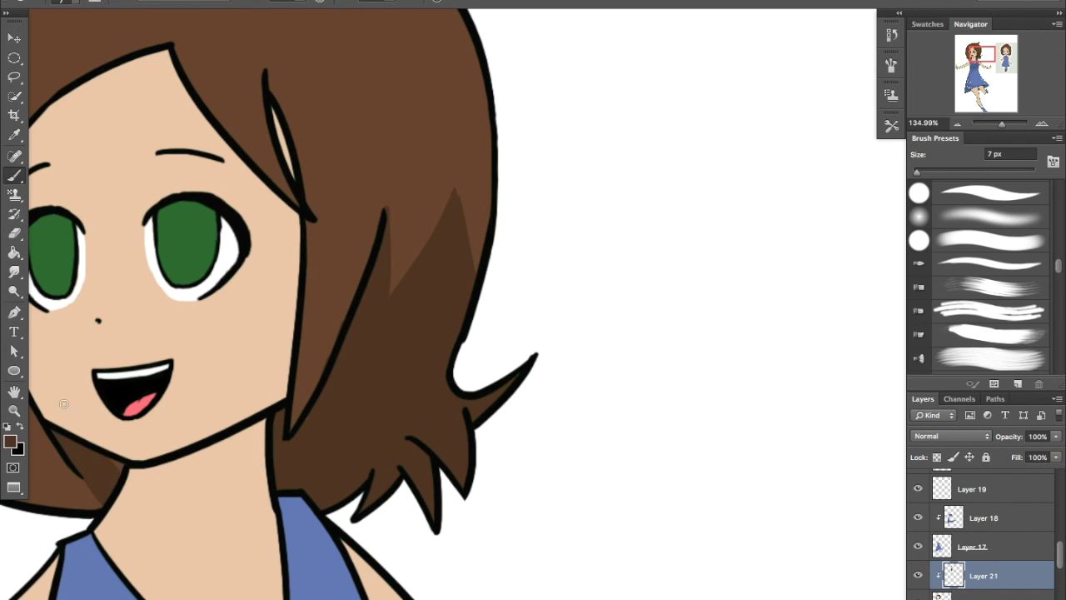
- Paint dark brown shadows on the opposite side of the hair, along the forehead hairline and beside the loose strand
{"action": "scroll", "coordinate": [107, 468], "scroll_direction": "left", "scroll_amount": 6}
{"action": "scroll", "coordinate": [69, 168], "scroll_direction": "up", "scroll_amount": 1}
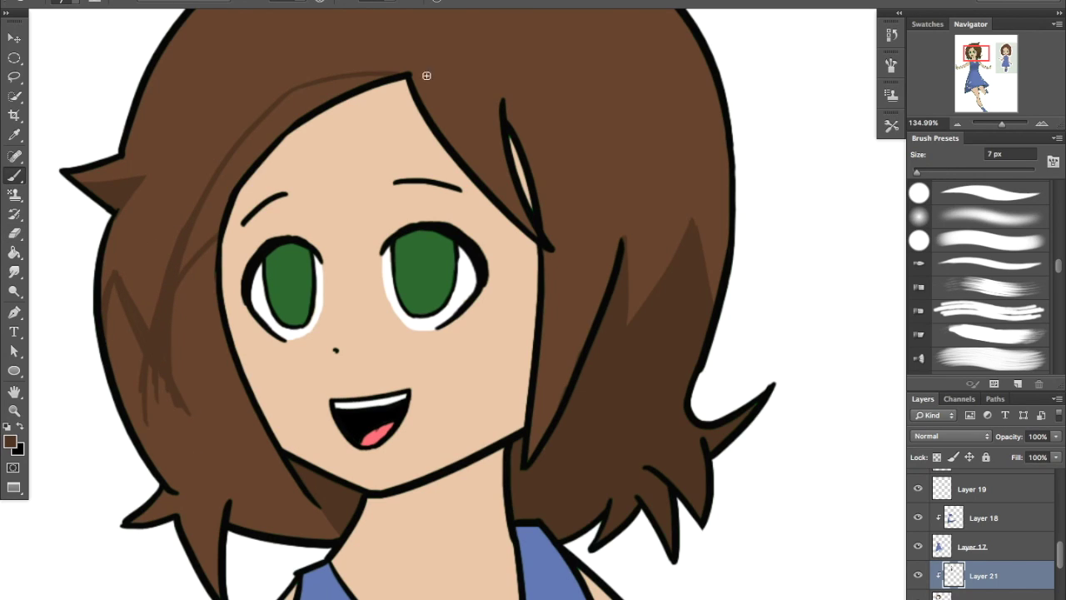
{"action": "mouse_move", "coordinate": [354, 82]}
{"action": "left_mouse_down"}
{"action": "mouse_move", "coordinate": [257, 124]}
{"action": "mouse_move", "coordinate": [241, 412]}
{"action": "mouse_move", "coordinate": [166, 441]}
{"action": "mouse_move", "coordinate": [229, 526]}
{"action": "left_mouse_up"}
{"action": "left_click_drag", "start_coordinate": [510, 107], "coordinate": [541, 280]}
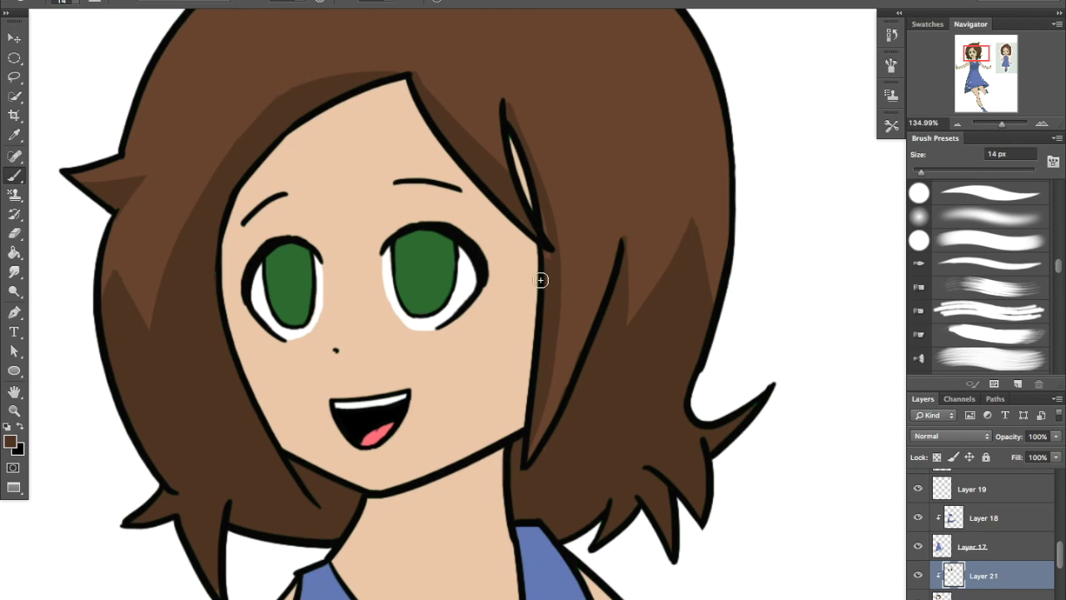
- Paint a deeper, near-black brown shadow into the lower hair and smudge all the hair shadows smooth
{"action": "left_click_drag", "start_coordinate": [1002, 123], "coordinate": [996, 123]}
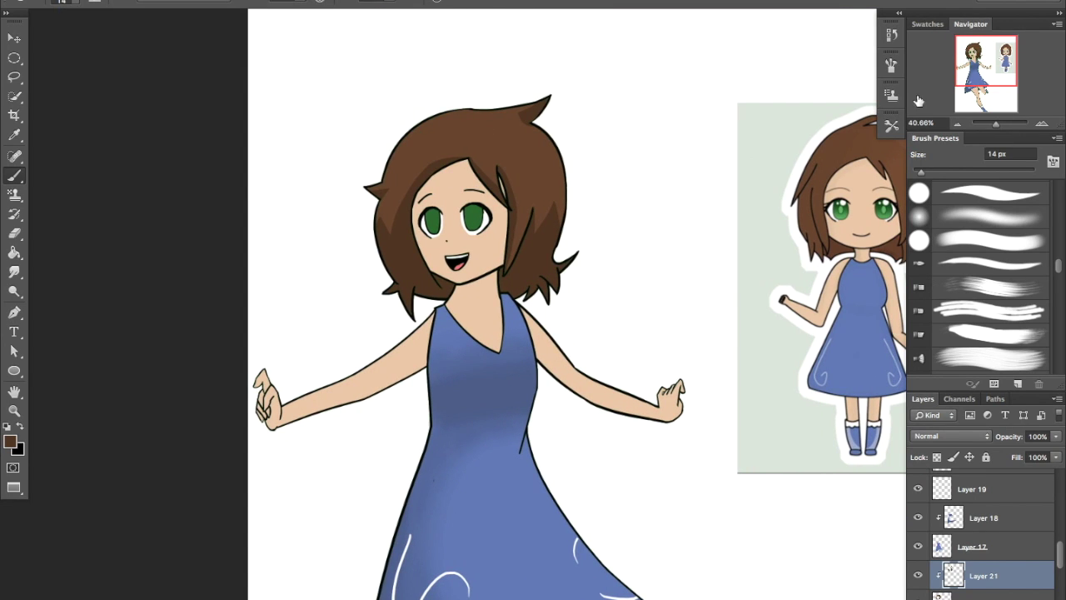
{"action": "left_click_drag", "start_coordinate": [919, 100], "coordinate": [504, 253]}
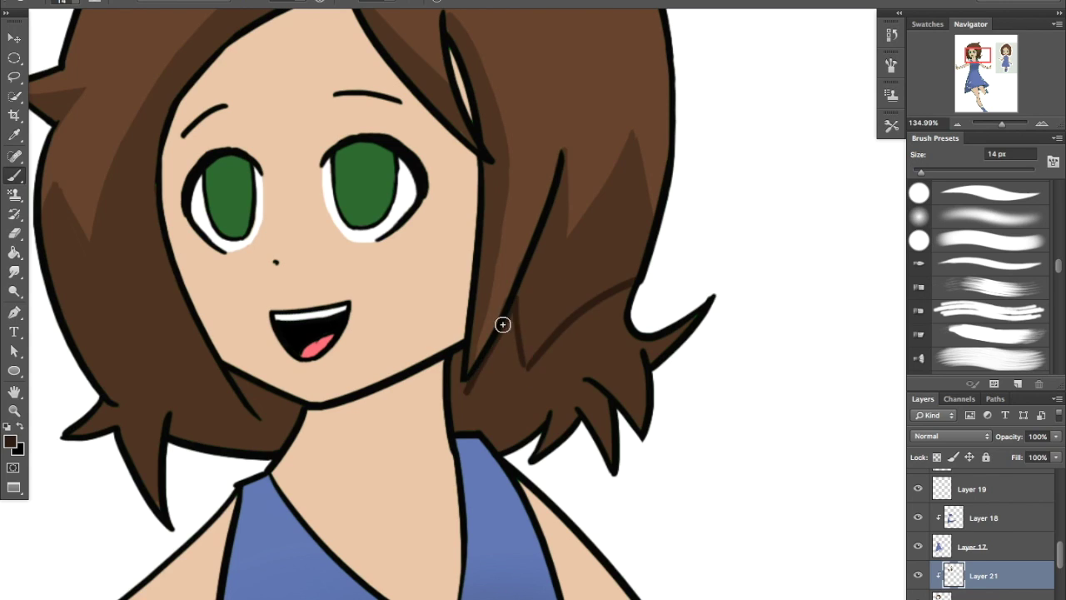
{"action": "left_click_drag", "start_coordinate": [501, 335], "coordinate": [666, 300]}
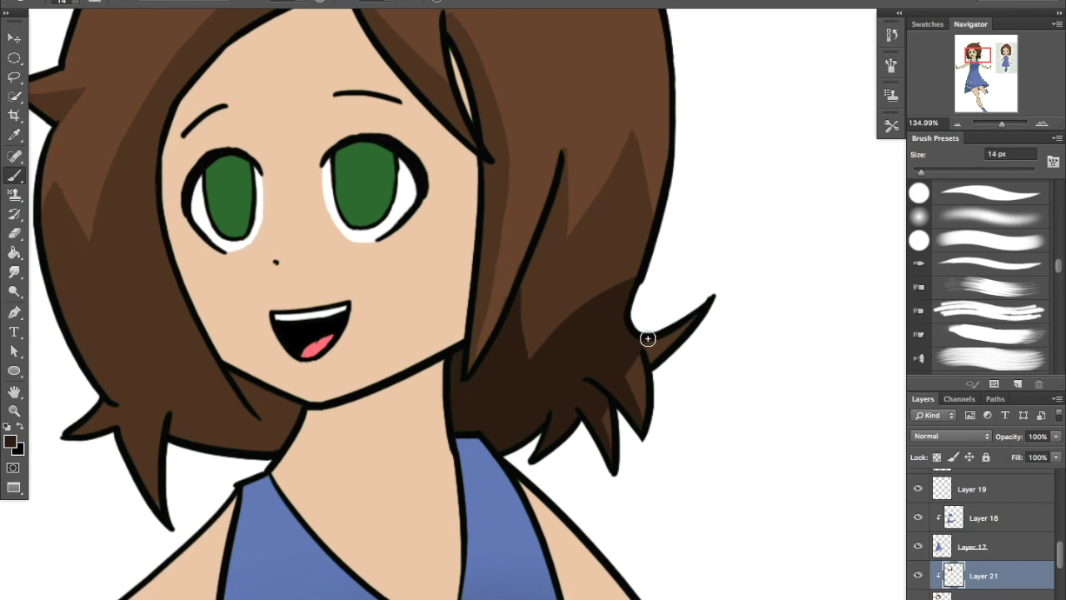
{"action": "left_click_drag", "start_coordinate": [295, 437], "coordinate": [268, 392]}
{"action": "scroll", "coordinate": [197, 566], "scroll_direction": "up", "scroll_amount": 3}
{"action": "scroll", "coordinate": [204, 533], "scroll_direction": "left", "scroll_amount": 3}
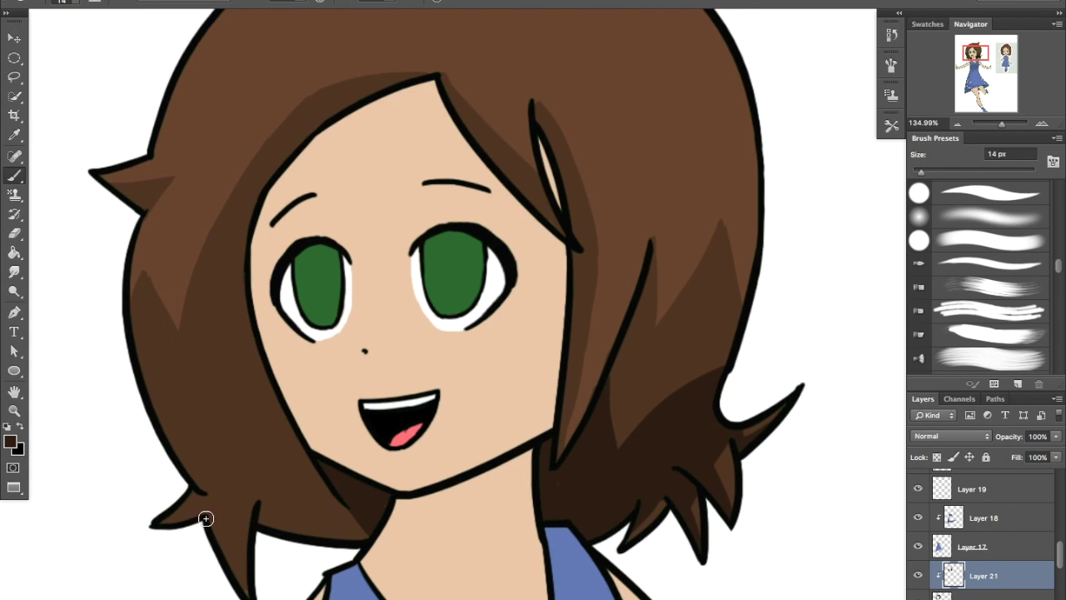
{"action": "key", "text": "ctrl+1"}
{"action": "key", "text": "o"}
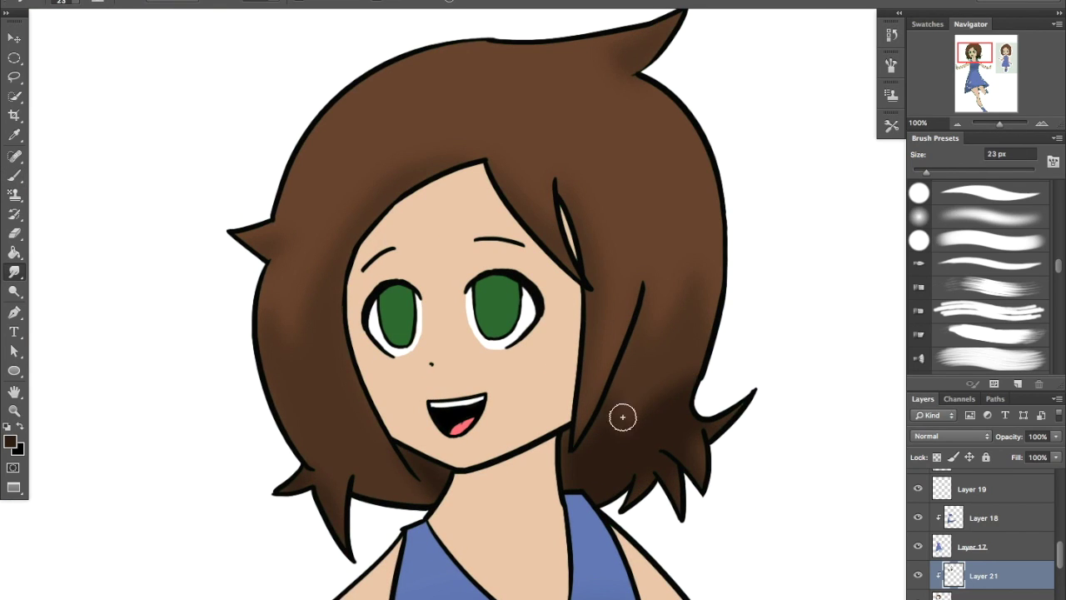
- Paint light orange-brown highlights on the crown, fringe and side of the hair and smudge them into the base color
{"action": "key", "text": "b"}
{"action": "left_click", "coordinate": [357, 131], "text": "alt"}
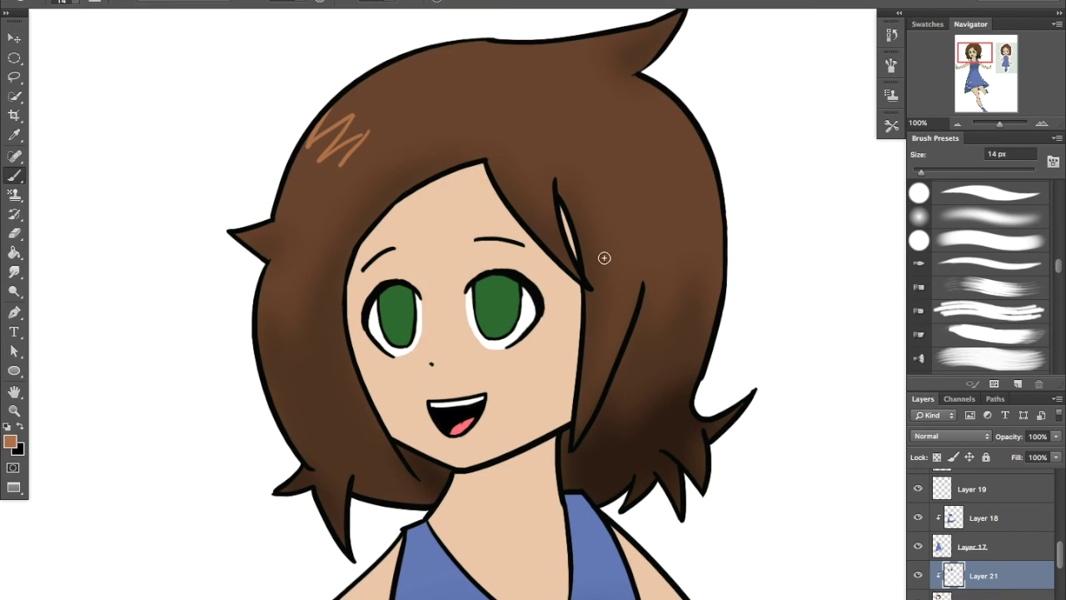
{"action": "key", "text": "r"}
{"action": "left_click_drag", "start_coordinate": [325, 125], "coordinate": [358, 158]}
{"action": "left_click_drag", "start_coordinate": [633, 200], "coordinate": [700, 200]}
{"action": "left_click_drag", "start_coordinate": [533, 175], "coordinate": [546, 216]}
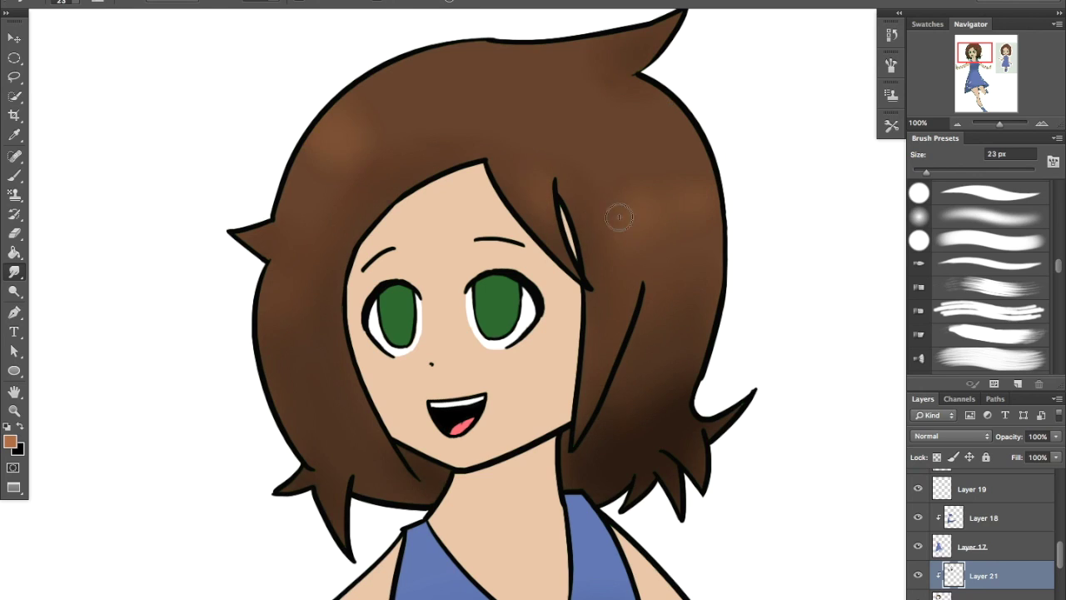
{"action": "scroll", "coordinate": [619, 214], "scroll_direction": "up", "scroll_amount": 1}
{"action": "scroll", "coordinate": [619, 214], "scroll_direction": "left", "scroll_amount": 1}
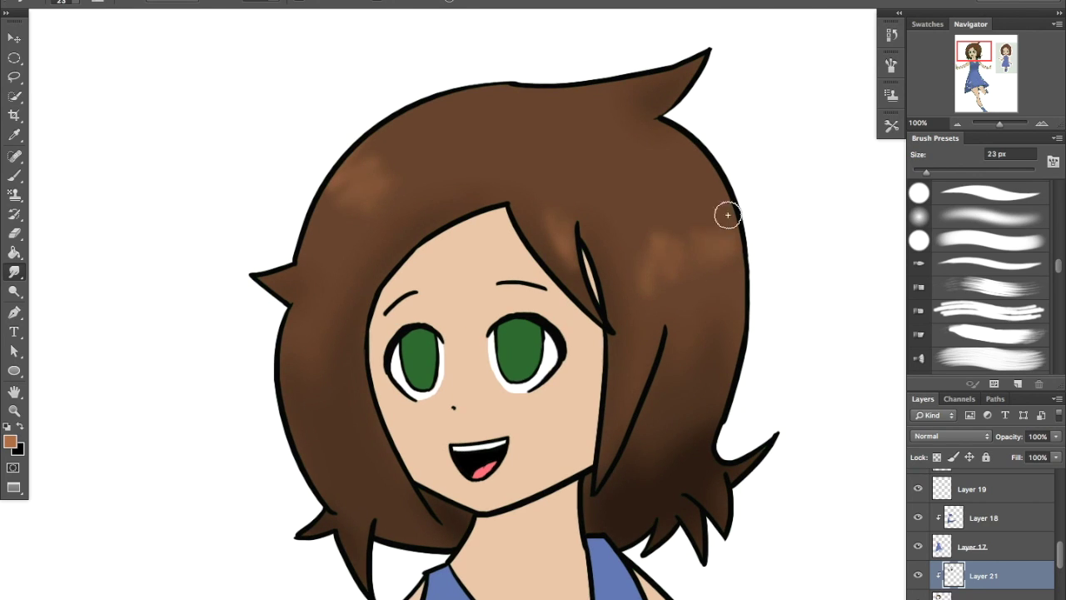
- Add a clipped layer above the skin color and paint a pinkish shadow on the neck and chest
{"action": "scroll", "coordinate": [323, 203], "scroll_direction": "down", "scroll_amount": 3}
{"action": "key", "text": "b"}
{"action": "scroll", "coordinate": [334, 250], "scroll_direction": "up", "scroll_amount": 1}
{"action": "scroll", "coordinate": [334, 250], "scroll_direction": "down", "scroll_amount": 2}
{"action": "scroll", "coordinate": [1055, 563], "scroll_direction": "down", "scroll_amount": 1}
{"action": "scroll", "coordinate": [1055, 563], "scroll_direction": "down", "scroll_amount": 2}
{"action": "key", "text": "ctrl+alt+shift+n"}
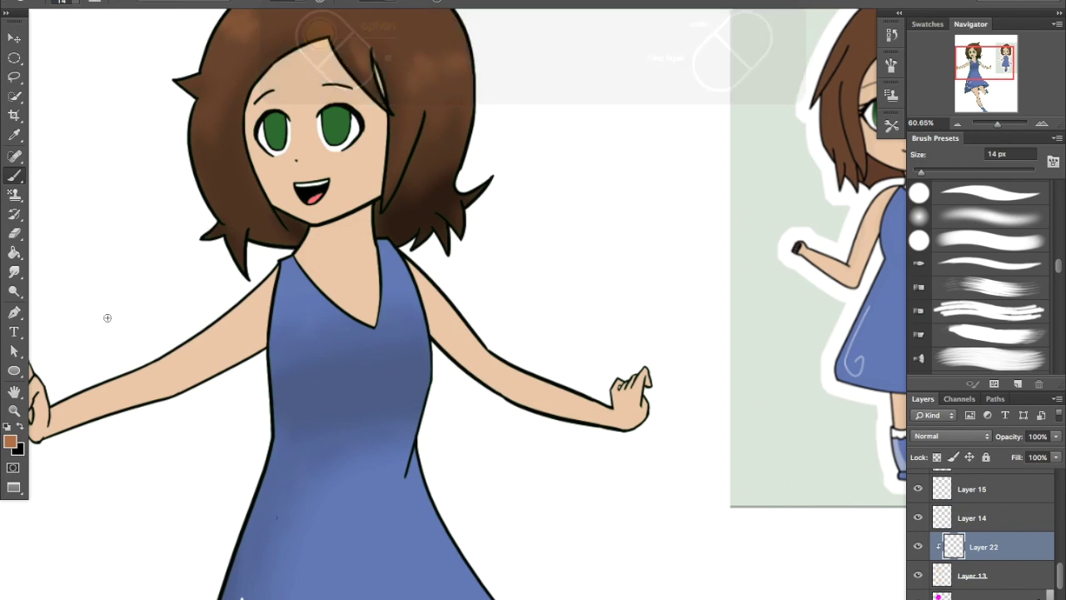
{"action": "left_click", "coordinate": [310, 236], "text": "alt"}
{"action": "scroll", "coordinate": [311, 236], "scroll_direction": "up", "scroll_amount": 3}
{"action": "left_click", "coordinate": [10, 442]}
{"action": "left_click", "coordinate": [417, 17]}
{"action": "left_click_drag", "start_coordinate": [377, 279], "coordinate": [413, 354]}
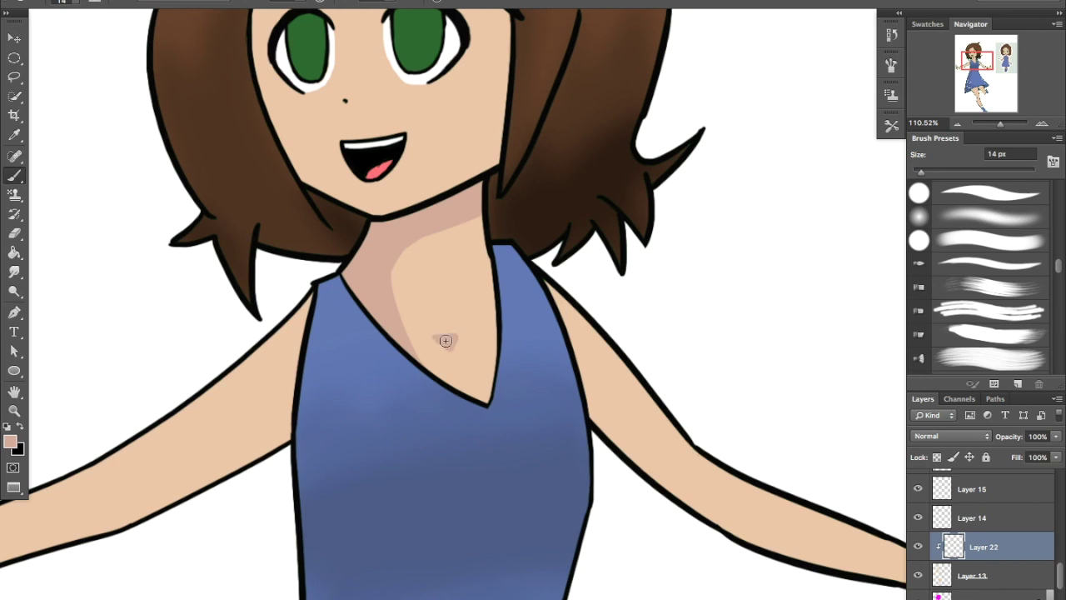
- Paint pinkish shadows down the shaded side of the face, under the hairline and on the far cheek
{"action": "scroll", "coordinate": [438, 341], "scroll_direction": "down", "scroll_amount": 3}
{"action": "scroll", "coordinate": [288, 178], "scroll_direction": "up", "scroll_amount": 2}
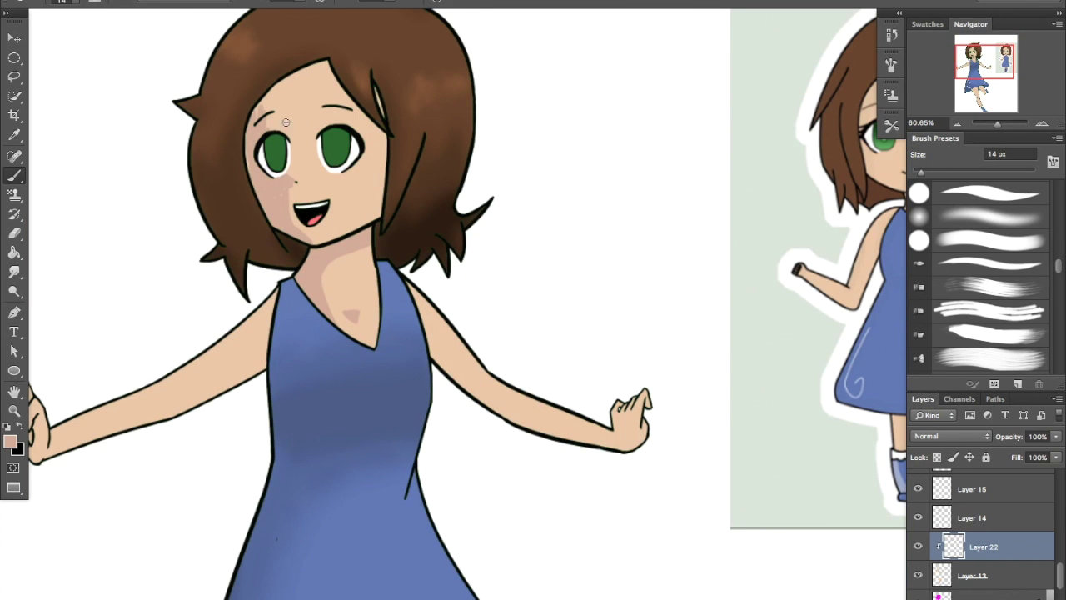
{"action": "scroll", "coordinate": [279, 118], "scroll_direction": "down", "scroll_amount": 5}
{"action": "scroll", "coordinate": [279, 117], "scroll_direction": "up", "scroll_amount": 8}
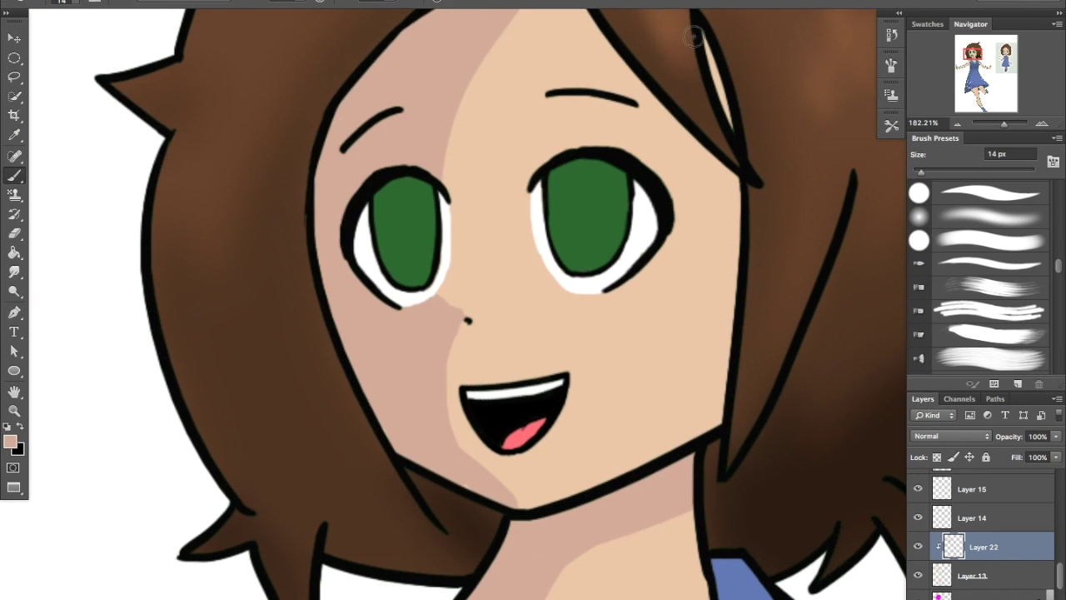
{"action": "scroll", "coordinate": [801, 139], "scroll_direction": "up", "scroll_amount": 3}
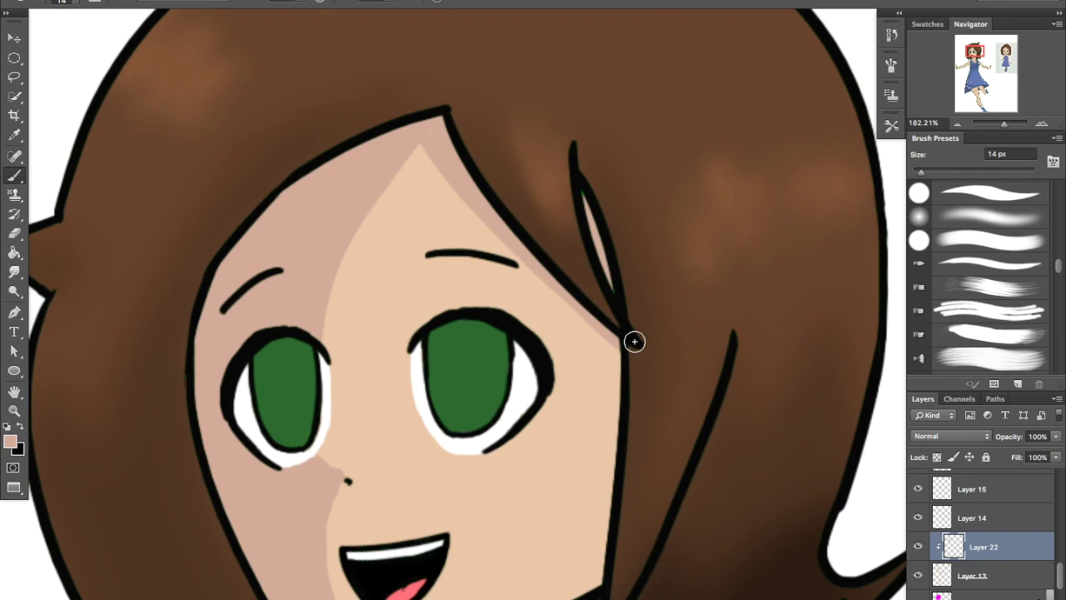
{"action": "scroll", "coordinate": [634, 341], "scroll_direction": "down", "scroll_amount": 3}
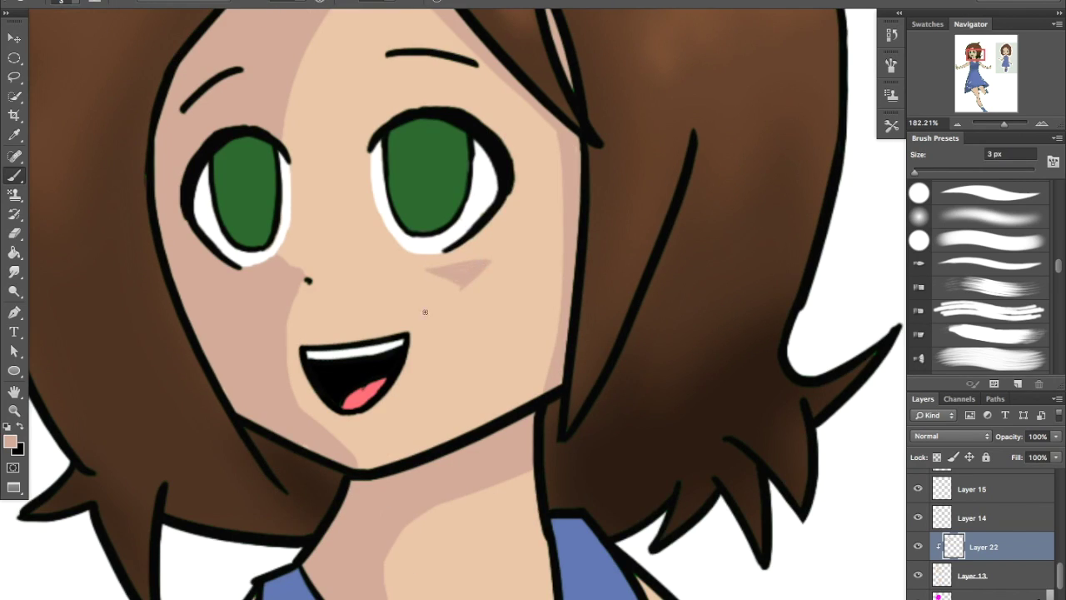
- Smudge the edges of the pink face shadows into the skin color
{"action": "key", "text": "F5"}
{"action": "key", "text": "F5"}
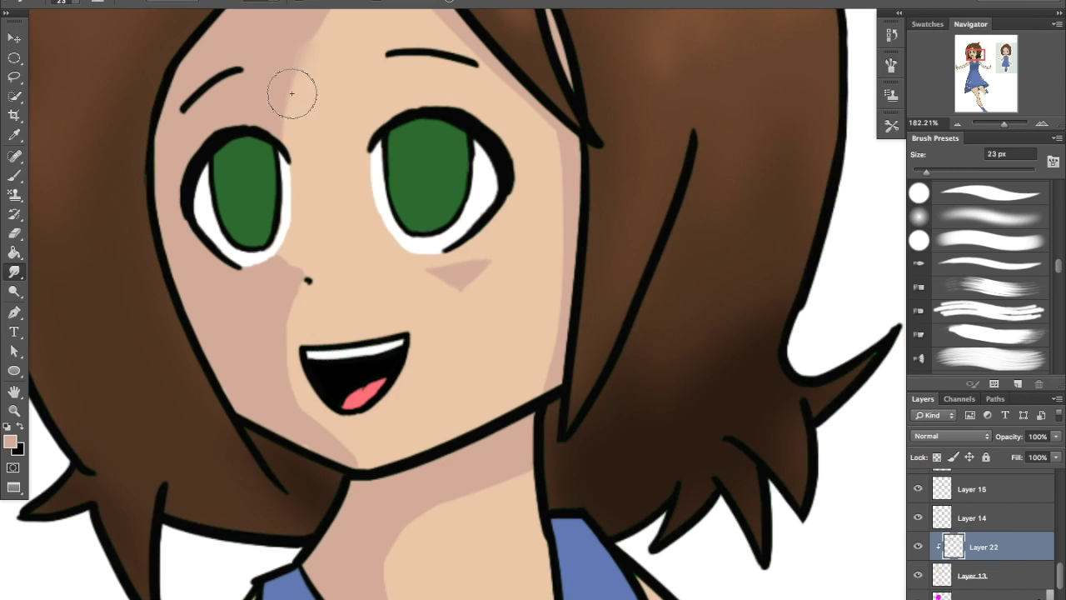
{"action": "scroll", "coordinate": [291, 91], "scroll_direction": "up", "scroll_amount": 3}
{"action": "scroll", "coordinate": [316, 337], "scroll_direction": "down", "scroll_amount": 2}
- Try a slightly darker pink shadow along the forehead and the shaded side of the face
{"action": "key", "text": "b"}
{"action": "left_click", "coordinate": [10, 442]}
{"action": "left_click", "coordinate": [409, 15]}
{"action": "scroll", "coordinate": [333, 333], "scroll_direction": "up", "scroll_amount": 3}
{"action": "scroll", "coordinate": [333, 334], "scroll_direction": "right", "scroll_amount": 2}
{"action": "left_click_drag", "start_coordinate": [139, 366], "coordinate": [225, 265]}
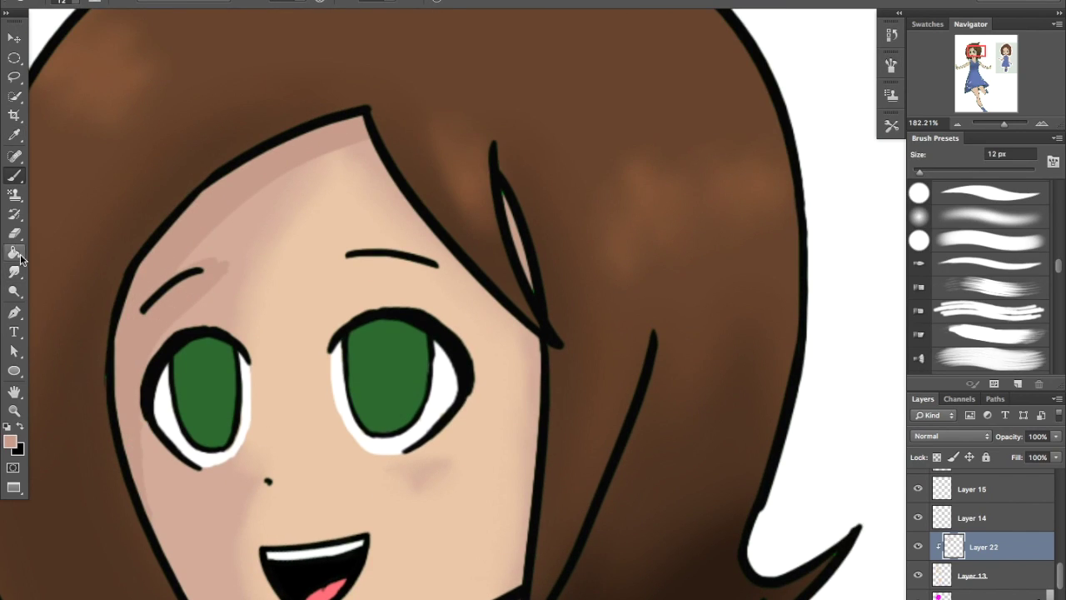
- Choose a darker mauve and paint a narrow shadow beneath the forehead hairline and in the gap between hair strands
{"action": "key", "text": "b"}
{"action": "left_click", "coordinate": [10, 441]}
{"action": "left_click", "coordinate": [409, 15]}
{"action": "left_click", "coordinate": [975, 517]}
{"action": "double_click", "coordinate": [991, 553]}
{"action": "left_click", "coordinate": [747, 85]}
{"action": "key", "text": "Return"}
{"action": "key", "text": "Return"}
- Smudge the dark mauve forehead shadow into the lighter face shading
{"action": "key", "text": "r"}
{"action": "scroll", "coordinate": [983, 533], "scroll_direction": "up", "scroll_amount": 3}
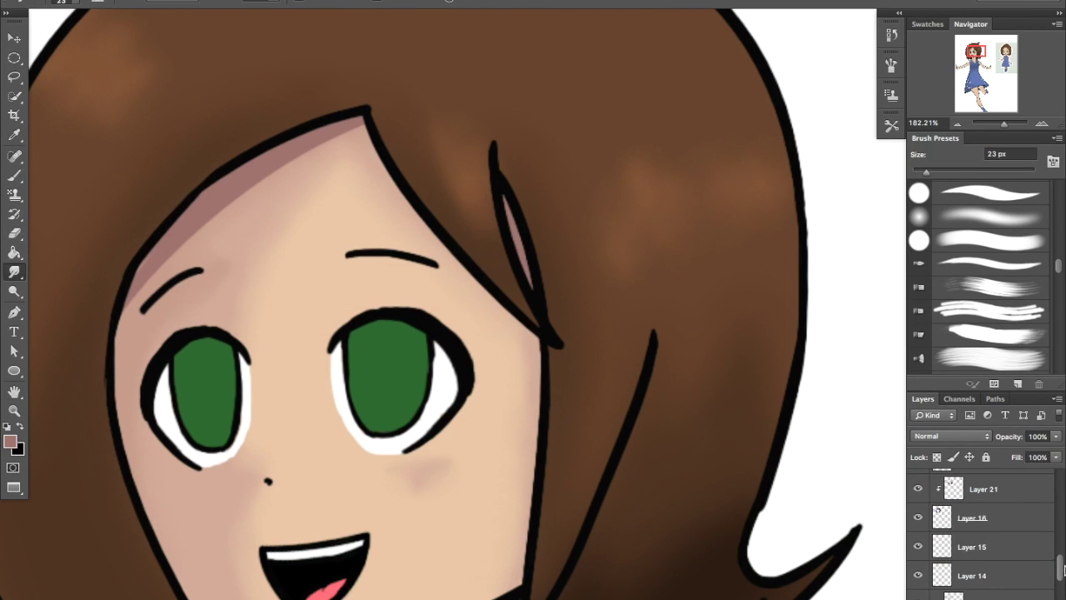
{"action": "left_click", "coordinate": [983, 574]}
{"action": "scroll", "coordinate": [219, 215], "scroll_direction": "down", "scroll_amount": 10}
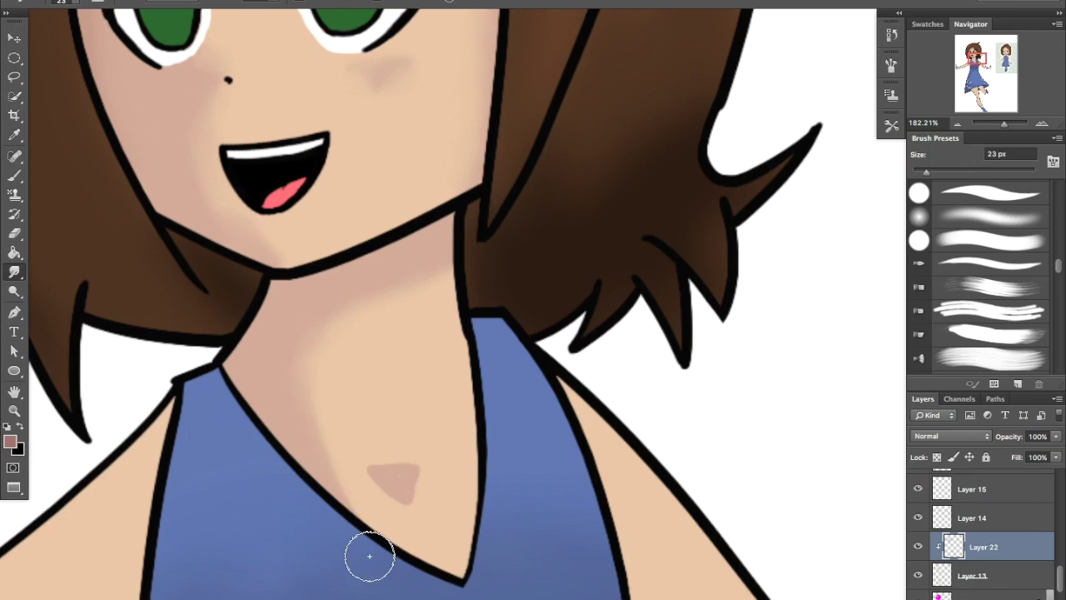
{"action": "scroll", "coordinate": [164, 188], "scroll_direction": "up", "scroll_amount": 10}
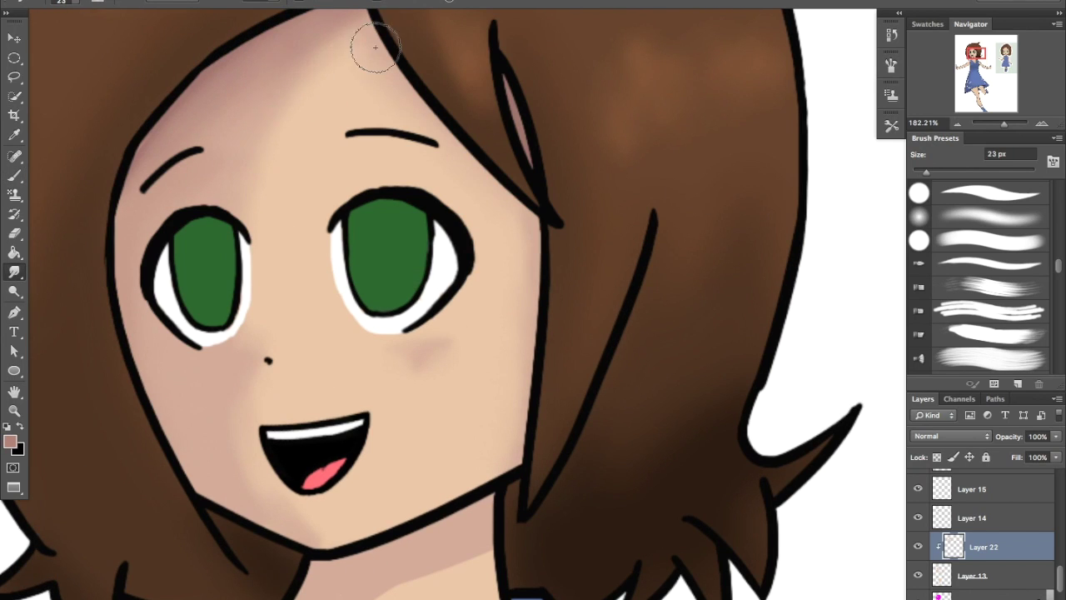
- Paint a darker mauve shadow across the neck beneath the chin and a small one in the chest hollow
{"action": "scroll", "coordinate": [264, 498], "scroll_direction": "down", "scroll_amount": 10}
{"action": "key", "text": "b"}
{"action": "left_click_drag", "start_coordinate": [549, 38], "coordinate": [448, 76]}
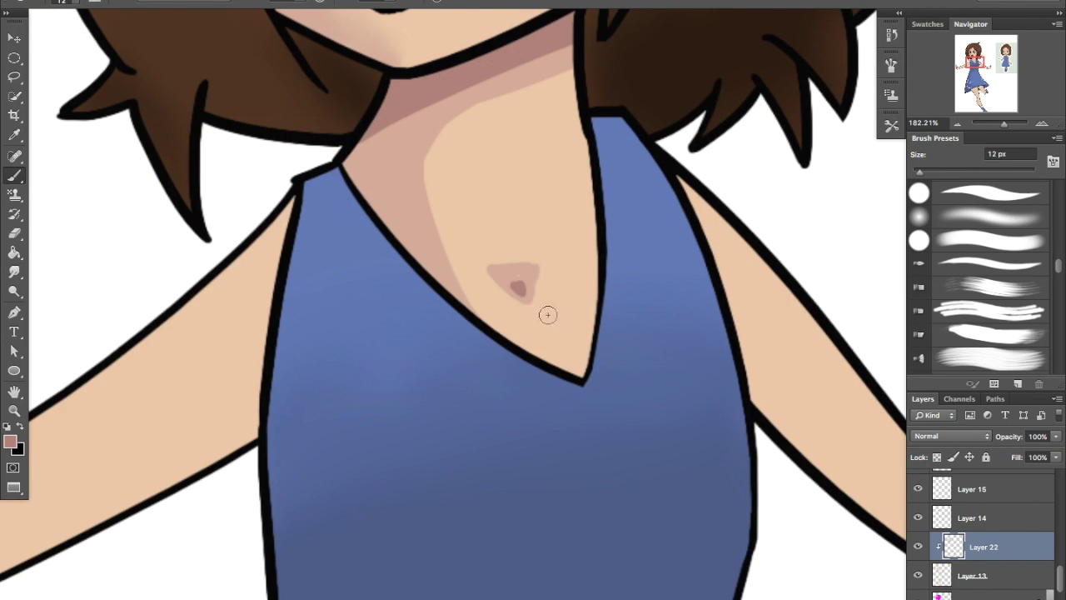
- Paint pink shadows along both arms with a 31 px brush, adding a darker tone near the wrist of the fully shaded arm
{"action": "scroll", "coordinate": [547, 314], "scroll_direction": "down", "scroll_amount": 5}
{"action": "key", "text": "bracketright"}
{"action": "key", "text": "bracketright"}
{"action": "mouse_move", "coordinate": [333, 360]}
{"action": "left_mouse_down"}
{"action": "mouse_move", "coordinate": [220, 483]}
{"action": "mouse_move", "coordinate": [154, 467]}
{"action": "left_mouse_up"}
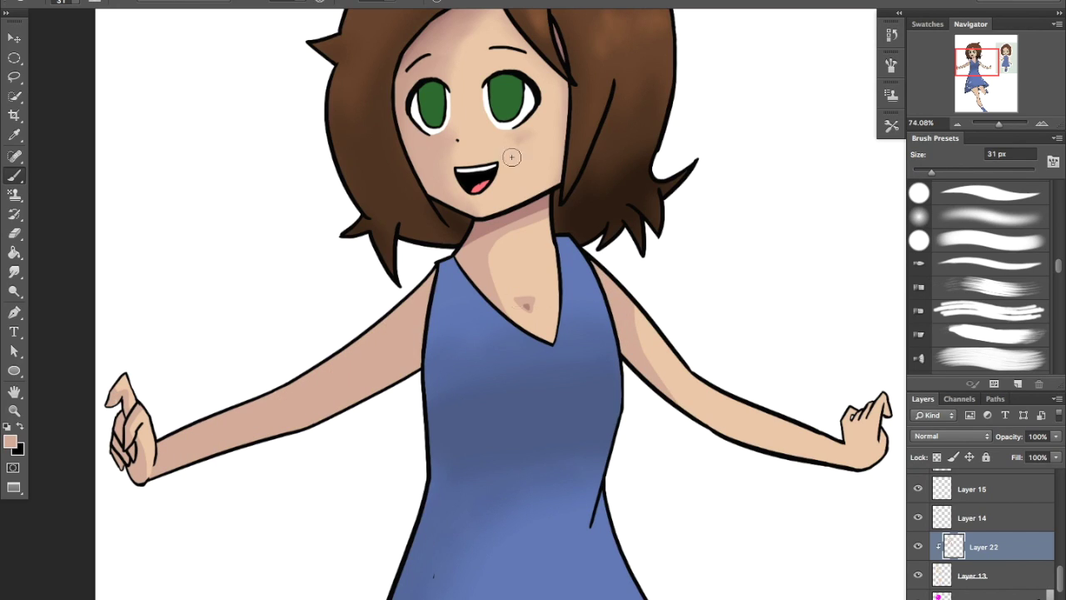
{"action": "left_click_drag", "start_coordinate": [400, 359], "coordinate": [211, 448]}
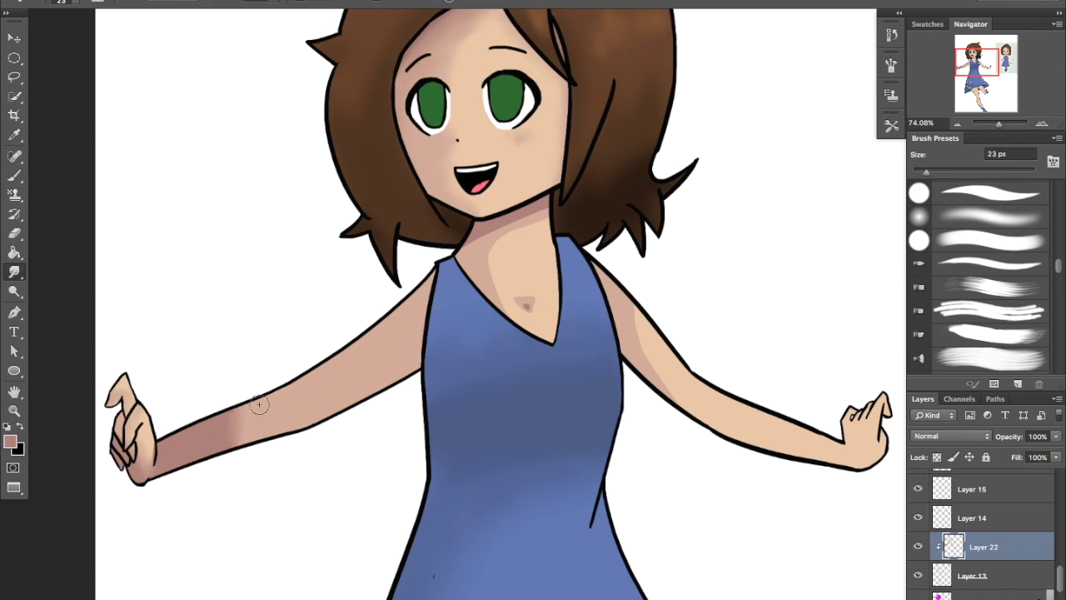
- Paint pink shadows with darker tones on both legs and smudge them into the skin color
{"action": "scroll", "coordinate": [660, 357], "scroll_direction": "down", "scroll_amount": 5}
{"action": "key", "text": "b"}
{"action": "left_click", "coordinate": [482, 493], "text": "alt"}
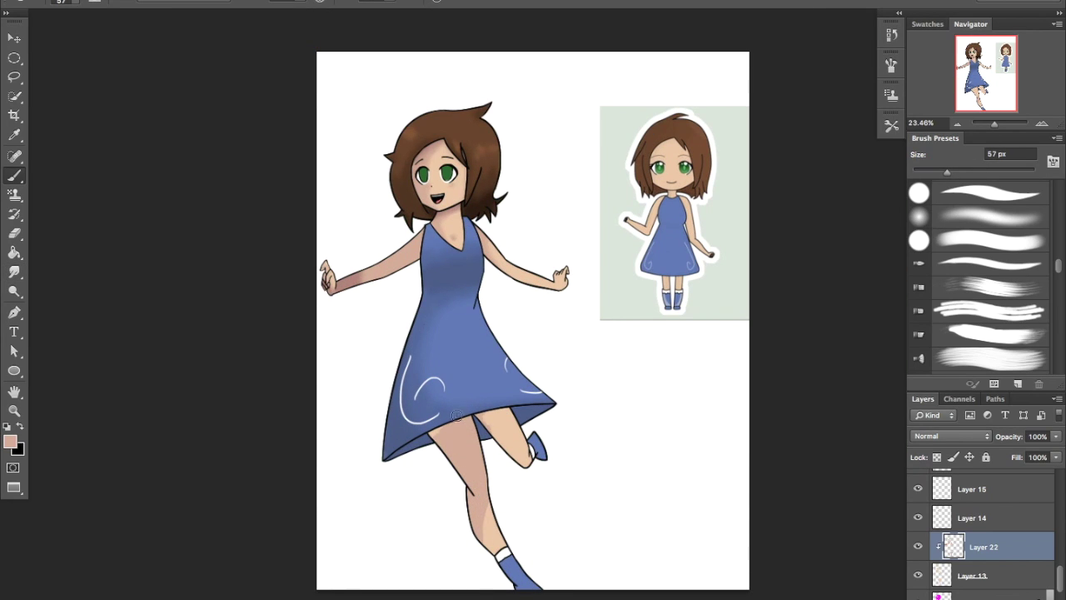
{"action": "scroll", "coordinate": [538, 318], "scroll_direction": "up", "scroll_amount": 3}
{"action": "key", "text": "r"}
{"action": "mouse_move", "coordinate": [426, 588]}
{"action": "left_mouse_down"}
{"action": "mouse_move", "coordinate": [479, 430]}
{"action": "mouse_move", "coordinate": [408, 433]}
{"action": "left_mouse_up"}
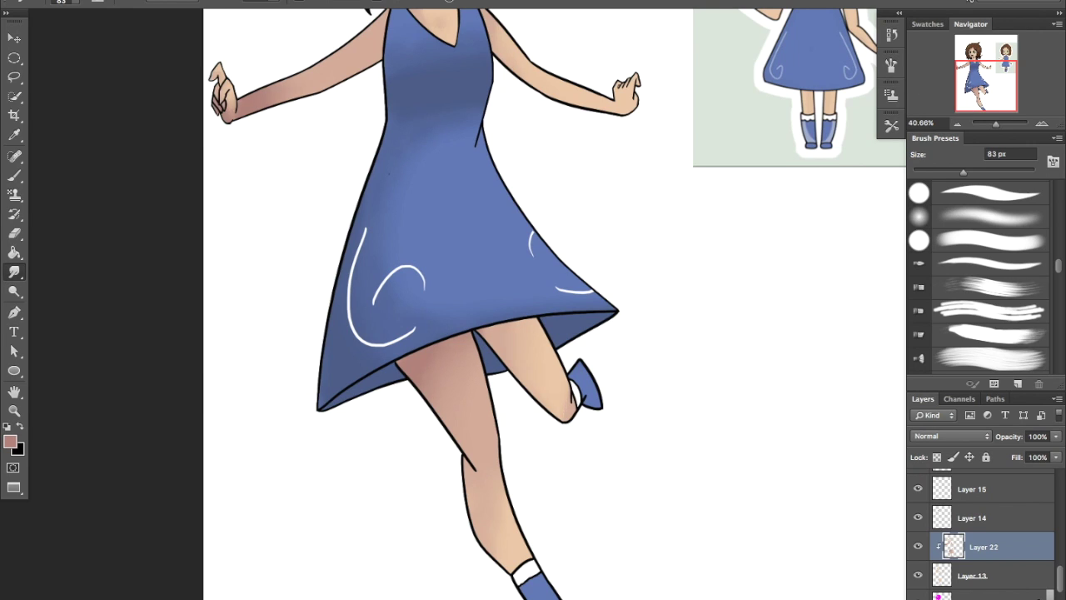
- Lighten the arm and leg shadows with a 138 px eraser
{"action": "scroll", "coordinate": [43, 139], "scroll_direction": "up", "scroll_amount": 5}
{"action": "key", "text": "e"}
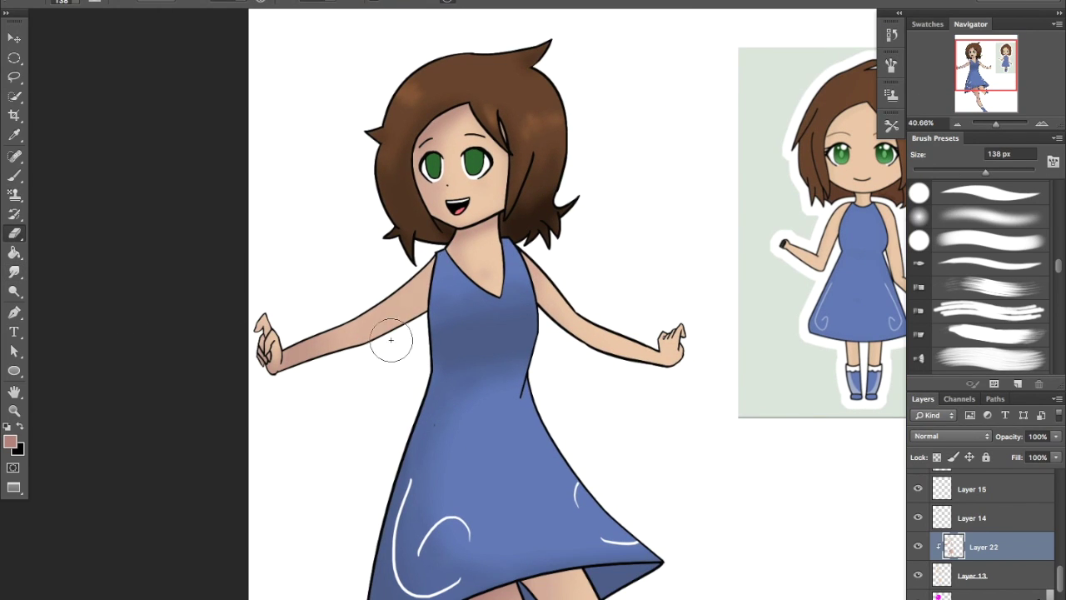
{"action": "scroll", "coordinate": [432, 312], "scroll_direction": "down", "scroll_amount": 6}
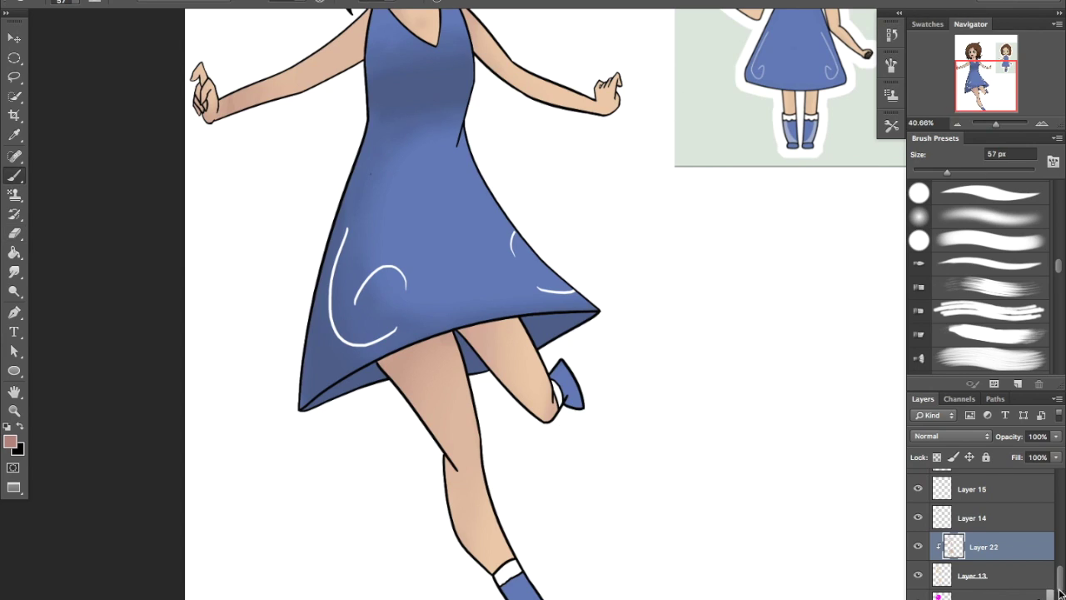
- Sample the dark blue shadow color and shade both boots on Layer 18
{"action": "scroll", "coordinate": [1059, 592], "scroll_direction": "up", "scroll_amount": 3}
{"action": "left_click", "coordinate": [571, 387], "text": "alt"}
{"action": "left_click", "coordinate": [983, 546]}
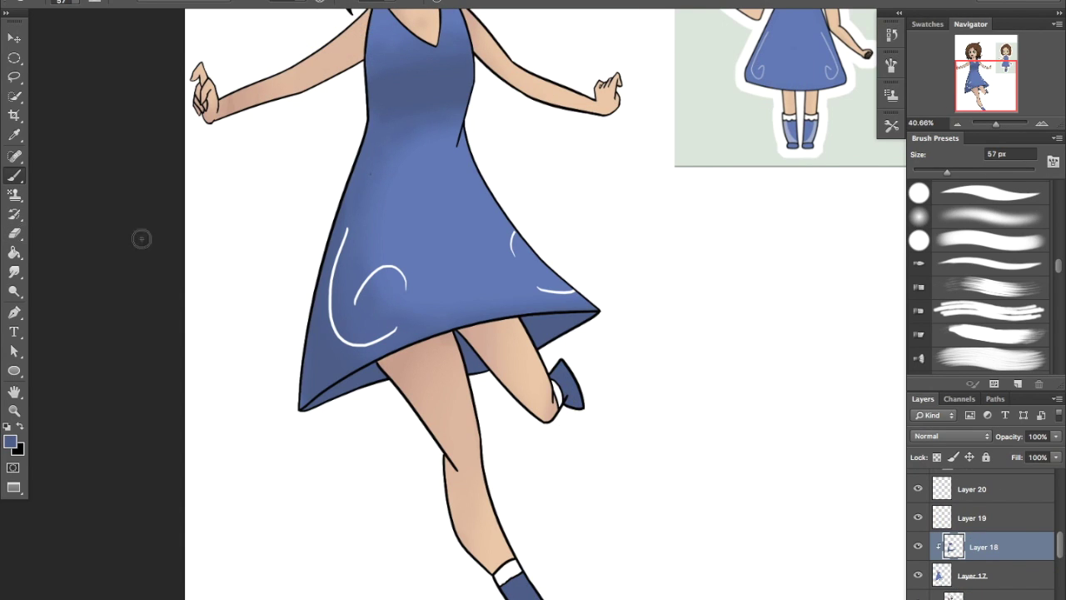
{"action": "key", "text": "ctrl+0"}
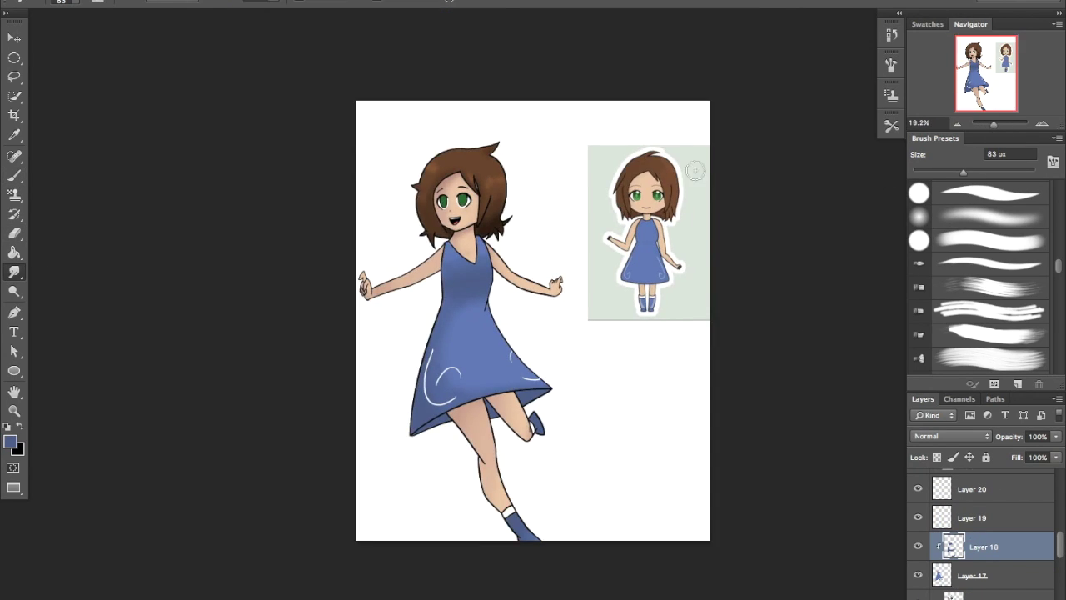
- Select the eye area on Layer 14 with the Magic Wand and refine the selection to both irises with the Lasso
{"action": "scroll", "coordinate": [274, 143], "scroll_direction": "up", "scroll_amount": 5}
{"action": "key", "text": "w"}
{"action": "left_click", "coordinate": [518, 248]}
{"action": "key", "text": "b"}
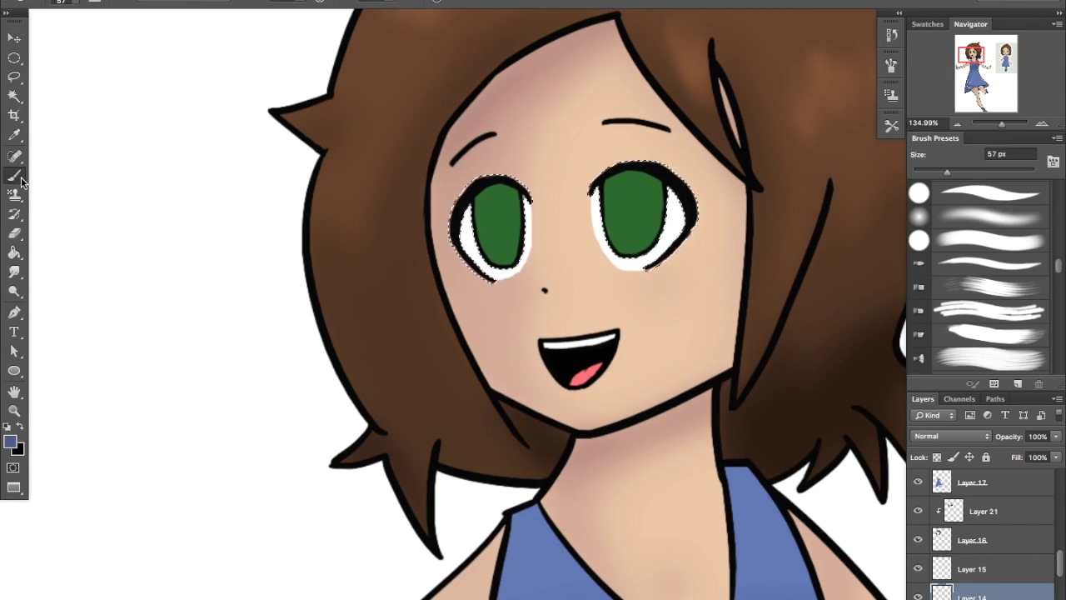
{"action": "scroll", "coordinate": [679, 224], "scroll_direction": "up", "scroll_amount": 5}
{"action": "key", "text": "l"}
{"action": "mouse_move", "coordinate": [152, 127]}
{"action": "left_mouse_down"}
{"action": "mouse_move", "coordinate": [148, 155]}
{"action": "mouse_move", "coordinate": [177, 302]}
{"action": "left_mouse_up"}
{"action": "key", "text": "h"}
{"action": "left_click_drag", "start_coordinate": [583, 275], "coordinate": [643, 219]}
{"action": "left_click_drag", "start_coordinate": [805, 176], "coordinate": [633, 107]}
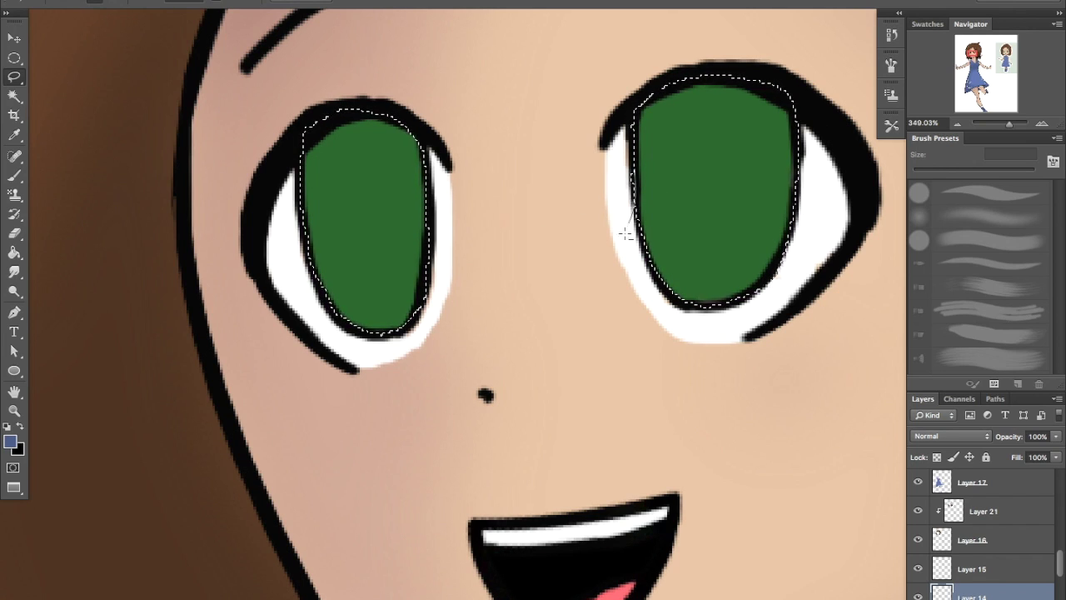
- Choose a bright green and paint a rounded light area in the lower part of both irises
{"action": "key", "text": "b"}
{"action": "left_click", "coordinate": [334, 190], "text": "alt"}
{"action": "left_click", "coordinate": [10, 441]}
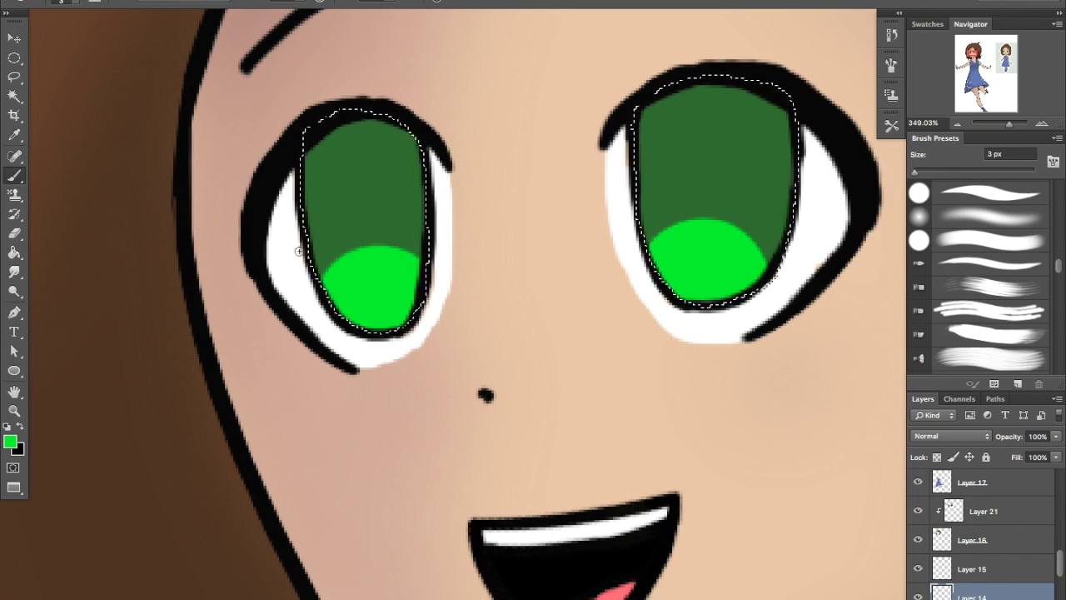
{"action": "left_click", "coordinate": [363, 160], "text": "alt"}
{"action": "key", "text": "ctrl+z"}
{"action": "left_click_drag", "start_coordinate": [351, 154], "coordinate": [345, 237]}
{"action": "key", "text": "ctrl+z"}
- Draw elongated dark green oval pupil outlines inside both irises
{"action": "scroll", "coordinate": [350, 250], "scroll_direction": "up", "scroll_amount": 4}
{"action": "mouse_move", "coordinate": [322, 284]}
{"action": "left_mouse_down"}
{"action": "mouse_move", "coordinate": [317, 417]}
{"action": "mouse_move", "coordinate": [392, 555]}
{"action": "left_mouse_up"}
{"action": "left_click_drag", "start_coordinate": [317, 512], "coordinate": [375, 300]}
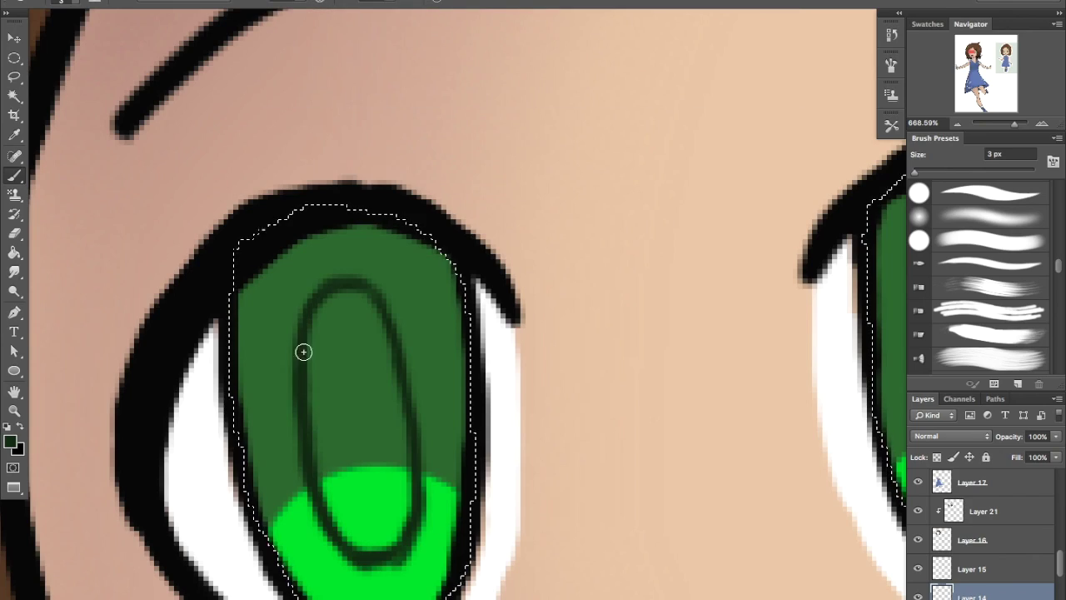
{"action": "scroll", "coordinate": [669, 330], "scroll_direction": "right", "scroll_amount": 5}
{"action": "left_click_drag", "start_coordinate": [669, 331], "coordinate": [677, 428]}
{"action": "key", "text": "]"}
{"action": "key", "text": "]"}
{"action": "key", "text": "]"}
{"action": "left_click_drag", "start_coordinate": [676, 328], "coordinate": [766, 255]}
- Paint a pale green rim along the upper edge of the bright green area in each iris
{"action": "mouse_move", "coordinate": [1015, 123]}
{"action": "left_mouse_down"}
{"action": "mouse_move", "coordinate": [998, 124]}
{"action": "mouse_move", "coordinate": [1015, 124]}
{"action": "left_mouse_up"}
{"action": "left_click_drag", "start_coordinate": [584, 433], "coordinate": [805, 436]}
{"action": "left_click_drag", "start_coordinate": [380, 354], "coordinate": [595, 317]}
- Set the foreground to white, dab translucent round highlights on both irises with a 28 px brush, and clear the selection
{"action": "left_click_drag", "start_coordinate": [1015, 123], "coordinate": [1008, 123]}
{"action": "left_click", "coordinate": [837, 208]}
{"action": "key", "text": "ctrl+z"}
{"action": "key", "text": "d"}
{"action": "key", "text": "x"}
{"action": "left_click_drag", "start_coordinate": [509, 267], "coordinate": [626, 245]}
{"action": "key", "text": "ctrl+z"}
{"action": "left_click_drag", "start_coordinate": [537, 223], "coordinate": [552, 270]}
{"action": "left_click_drag", "start_coordinate": [329, 8], "coordinate": [303, 8]}
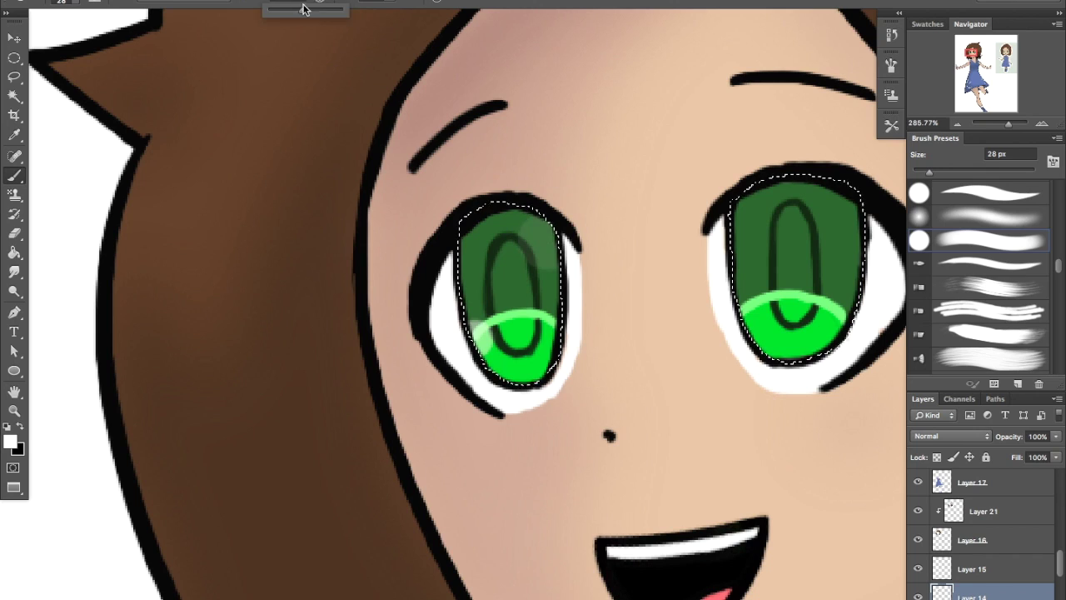
{"action": "left_click", "coordinate": [837, 216]}
{"action": "key", "text": "ctrl+d"}
{"action": "left_click_drag", "start_coordinate": [1008, 123], "coordinate": [1004, 123]}
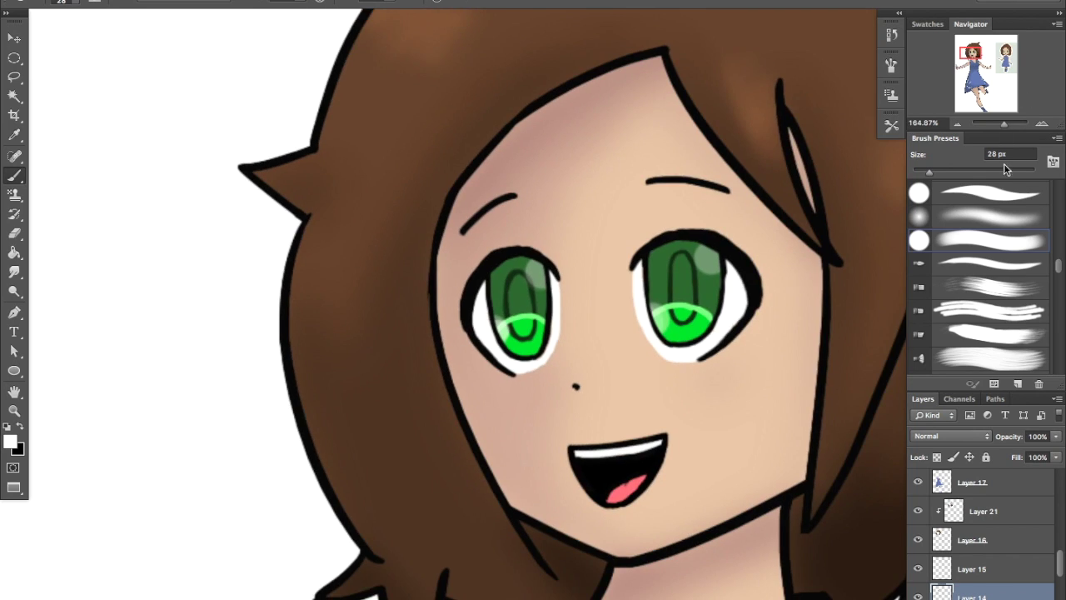
- Try extending the canvas around the girl and filling the transparent strip beside her with white on the background layer
{"action": "scroll", "coordinate": [627, 207], "scroll_direction": "down", "scroll_amount": 5}
{"action": "key", "text": "v"}
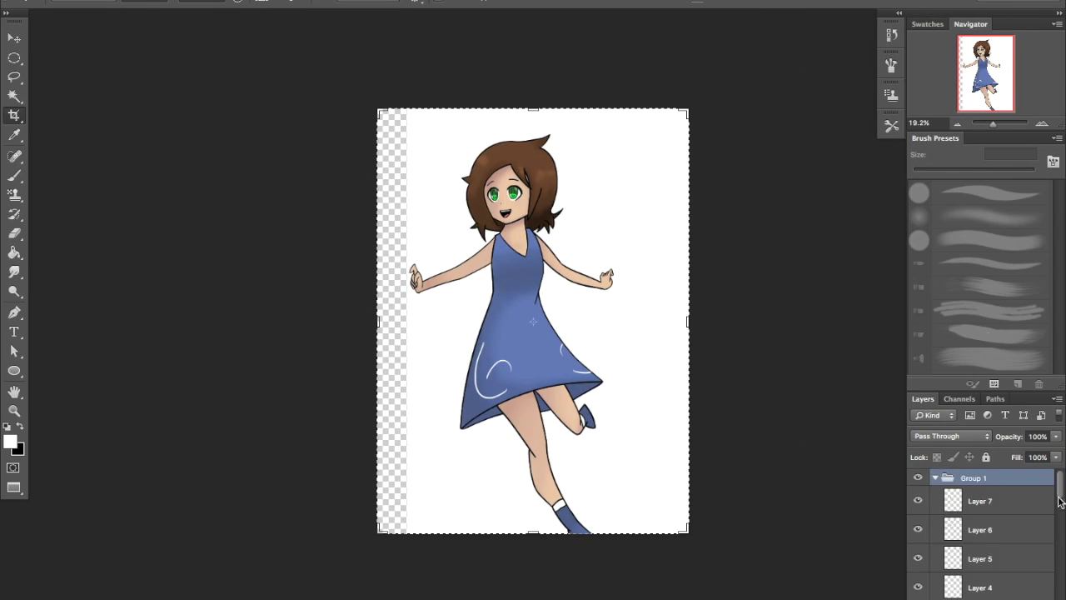
{"action": "key", "text": "alt+shift+bracketleft"}
{"action": "key", "text": "g"}
{"action": "left_click", "coordinate": [391, 333]}
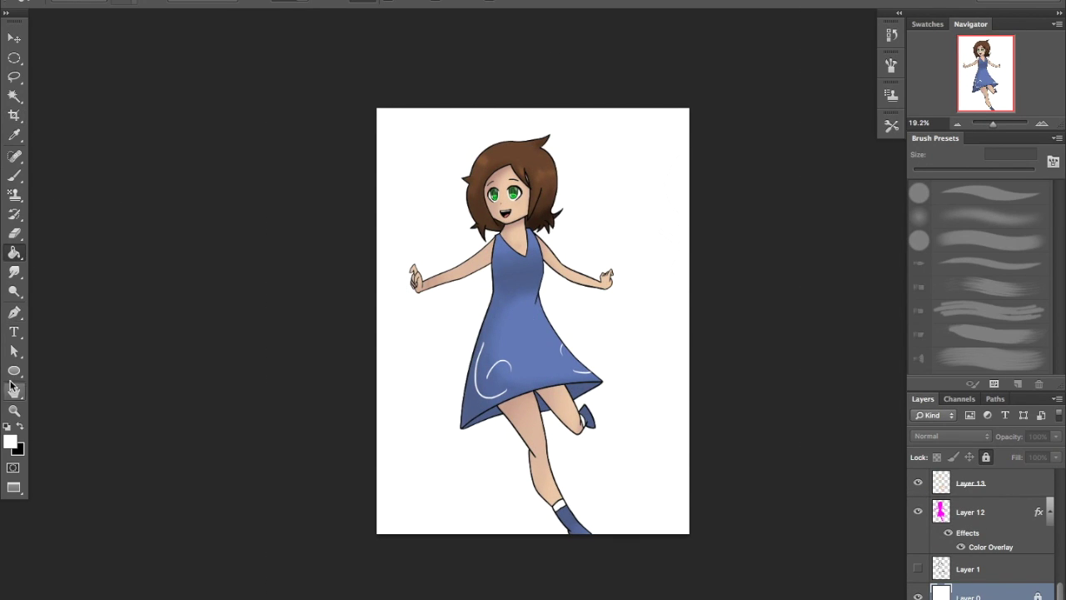
- Undo the white background fill and the canvas extension
{"action": "key", "text": "ctrl+alt+z"}
{"action": "key", "text": "ctrl+alt+z"}
{"action": "key", "text": "ctrl+alt+z"}
{"action": "key", "text": "ctrl+alt+z"}
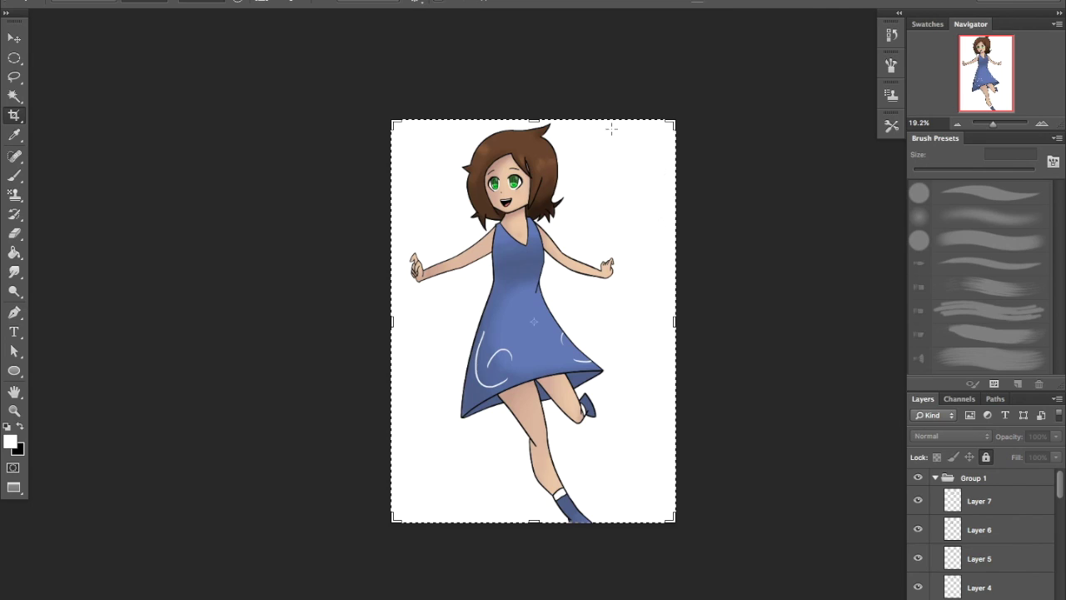
- Extend the canvas evenly on all sides and fill the surrounding border with black on a new layer
{"action": "left_click_drag", "start_coordinate": [676, 124], "coordinate": [702, 95]}
{"action": "key", "text": "Return"}
{"action": "key", "text": "g"}
{"action": "key", "text": "ctrl+shift+alt+n"}
{"action": "left_click", "coordinate": [688, 348]}
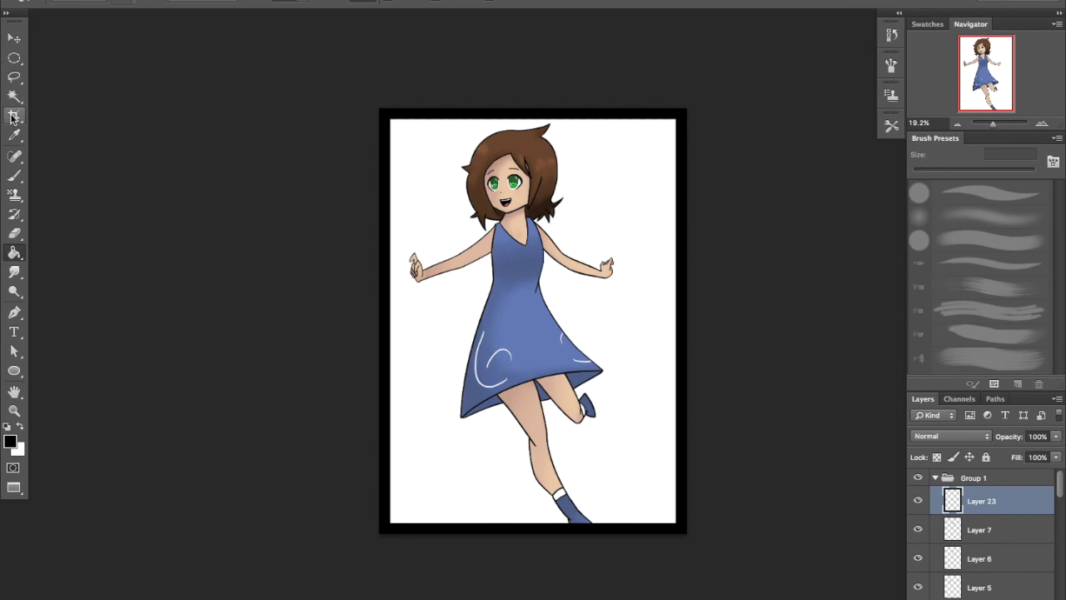
- Duplicate Layer 12 and move the magenta silhouette copy sideways so it forms an offset shadow behind the girl
{"action": "scroll", "coordinate": [534, 230], "scroll_direction": "up", "scroll_amount": 3}
{"action": "scroll", "coordinate": [983, 533], "scroll_direction": "down", "scroll_amount": 5}
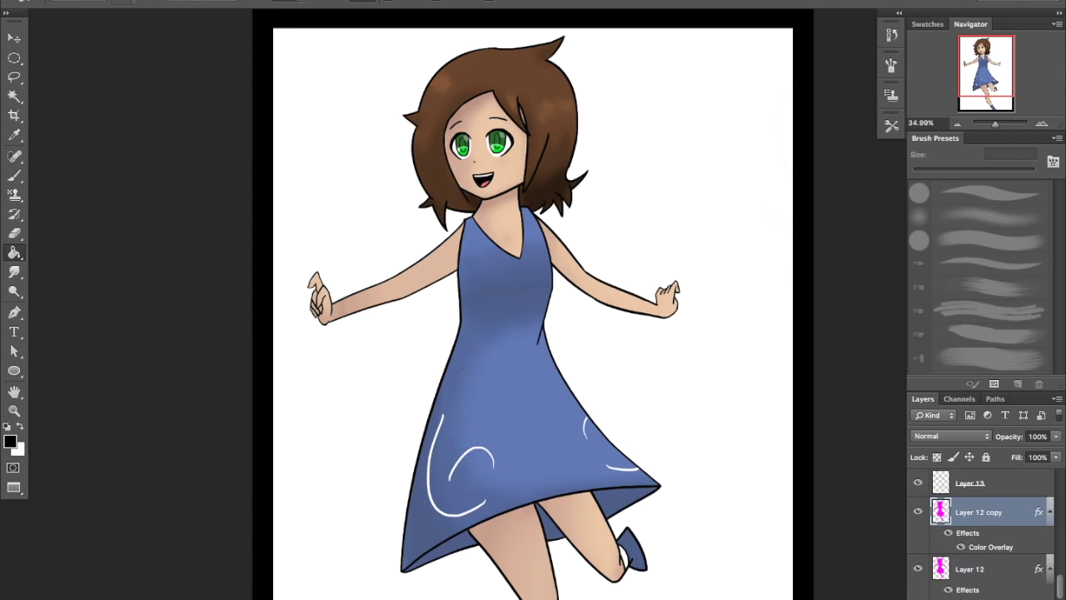
{"action": "key", "text": "v"}
{"action": "key", "text": "shift+Right"}
{"action": "key", "text": "shift+Right"}
{"action": "key", "text": "shift+Right"}
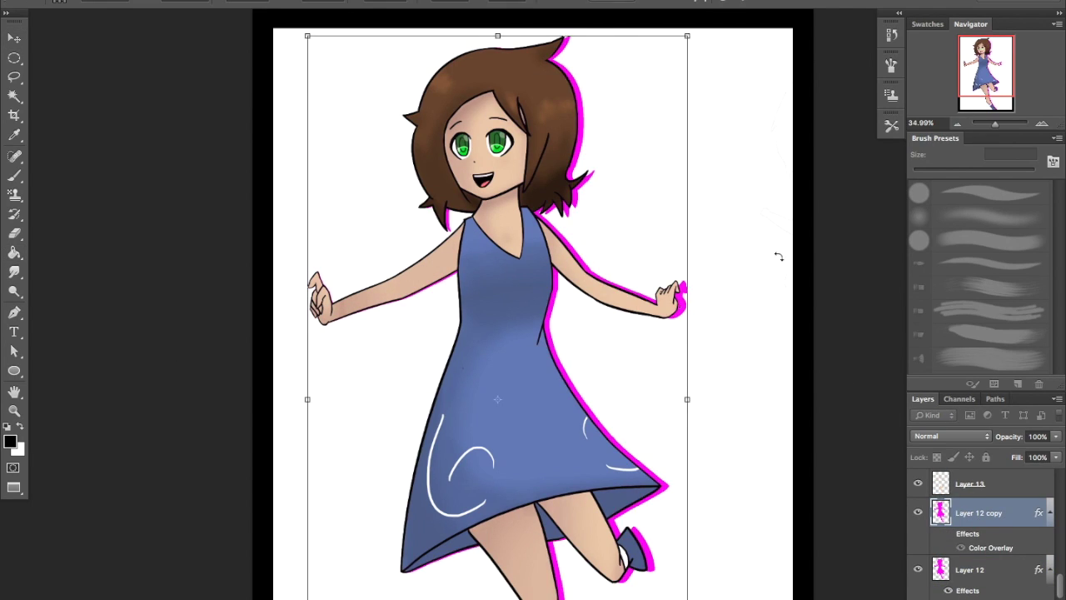
{"action": "scroll", "coordinate": [779, 256], "scroll_direction": "right", "scroll_amount": 3}
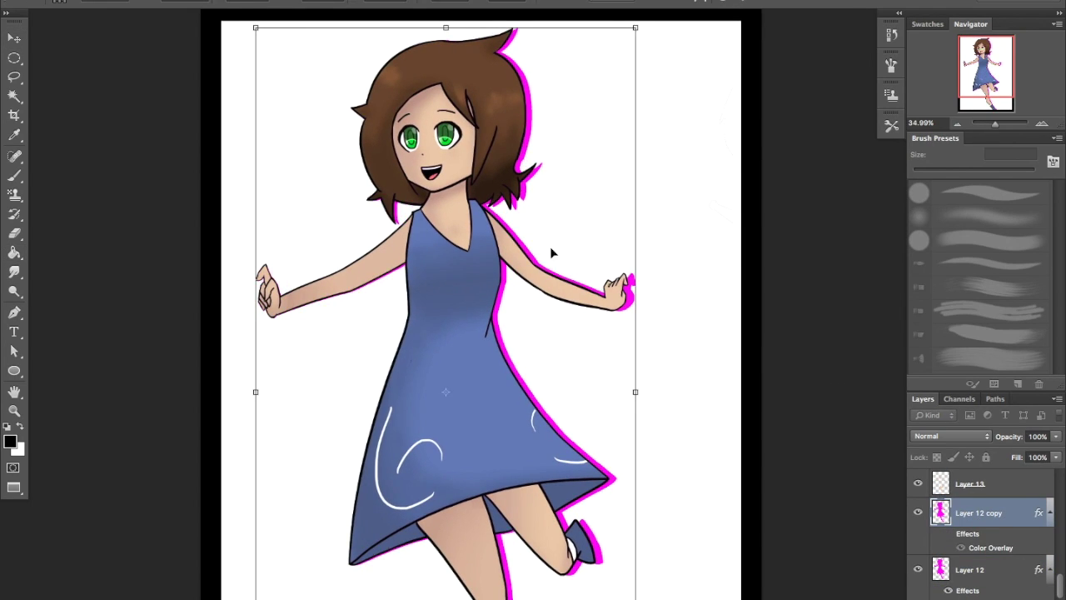
{"action": "left_click_drag", "start_coordinate": [552, 252], "coordinate": [654, 279]}
{"action": "scroll", "coordinate": [658, 144], "scroll_direction": "down", "scroll_amount": 2}
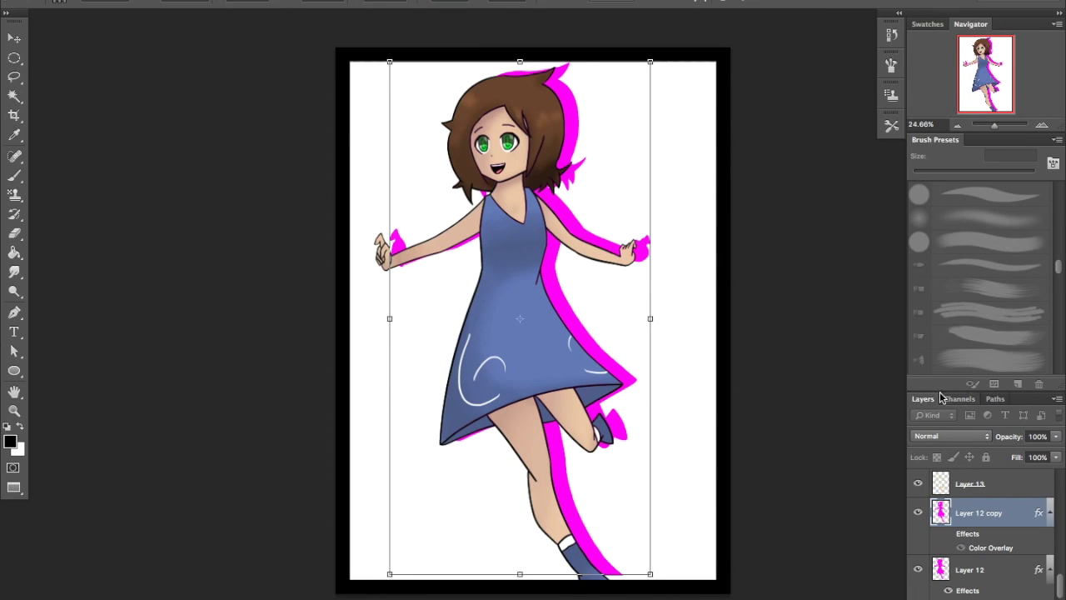
- Select the girl's silhouette on Layer 12 with the Magic Wand and expand the selection by 10 pixels
{"action": "left_click", "coordinate": [969, 569]}
{"action": "key", "text": "w"}
{"action": "left_click", "coordinate": [546, 309]}
{"action": "left_click", "coordinate": [292, 2]}
{"action": "left_click", "coordinate": [466, 195]}
{"action": "type", "text": "10"}
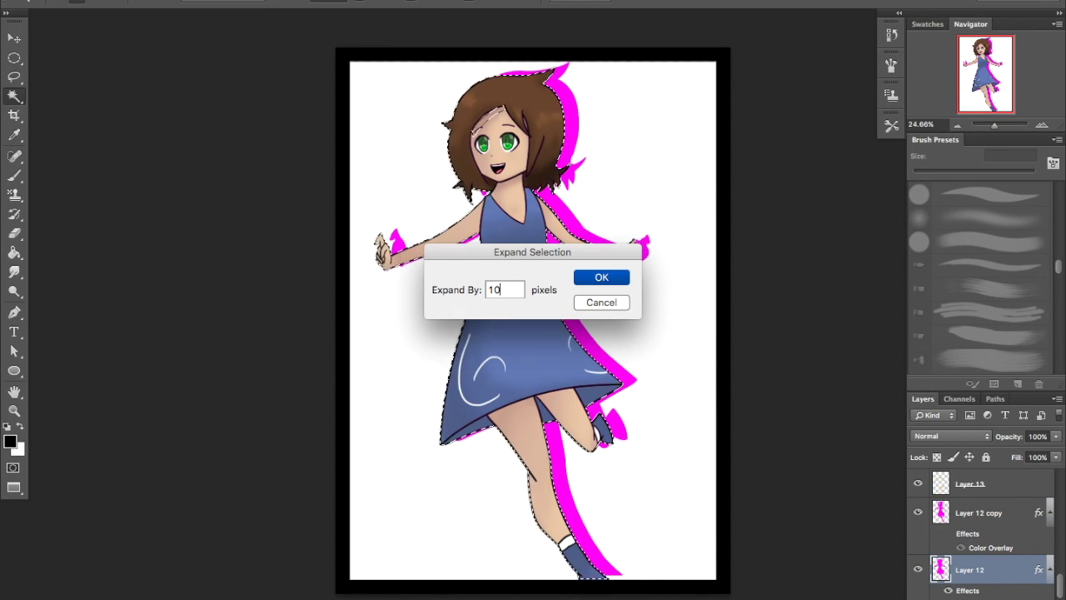
{"action": "key", "text": "Return"}
- Fill the expanded silhouette with white on Layer 12, above the magenta copy, and set the layer's fill to 100%
{"action": "scroll", "coordinate": [772, 83], "scroll_direction": "up", "scroll_amount": 2}
{"action": "key", "text": "shift+F5"}
{"action": "left_click", "coordinate": [508, 233]}
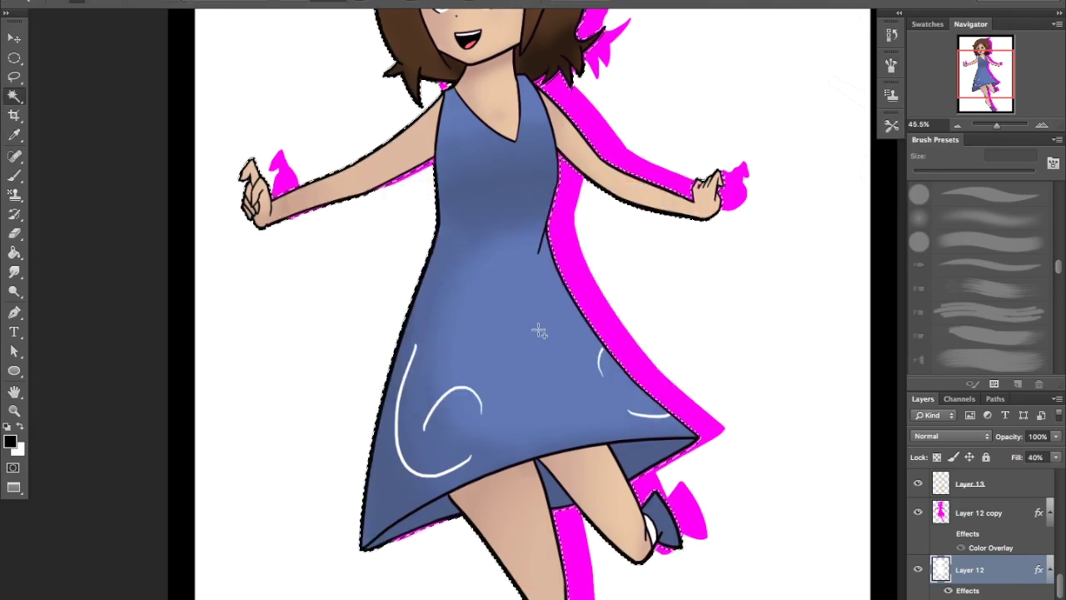
{"action": "key", "text": "ctrl+plus"}
{"action": "left_click", "coordinate": [1055, 458]}
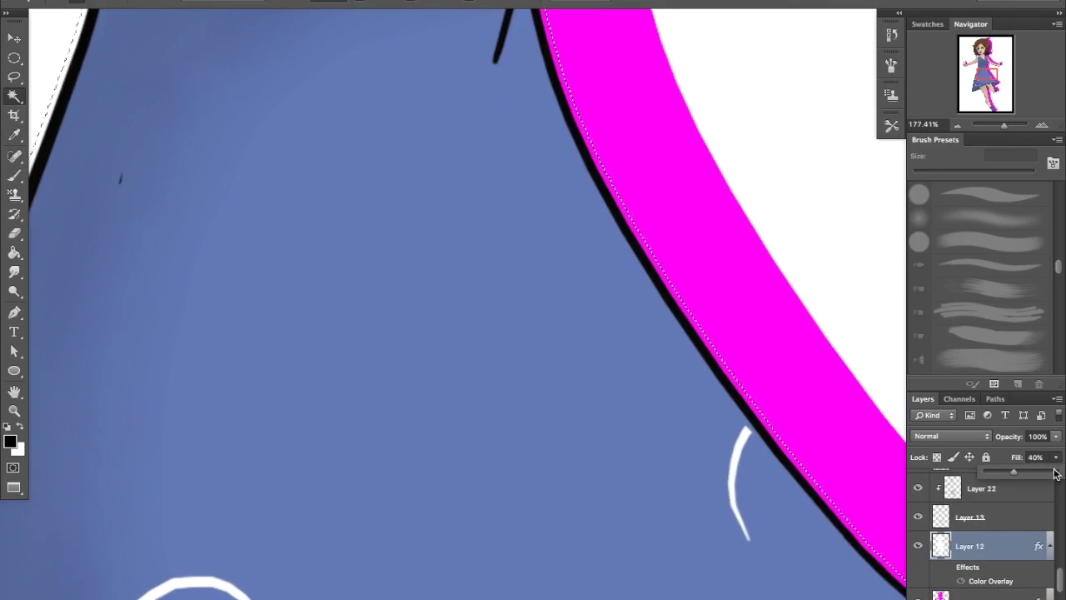
- Draw a large circular selection behind the girl and fill it with cyan on a new layer below the magenta silhouette
{"action": "left_click", "coordinate": [15, 57]}
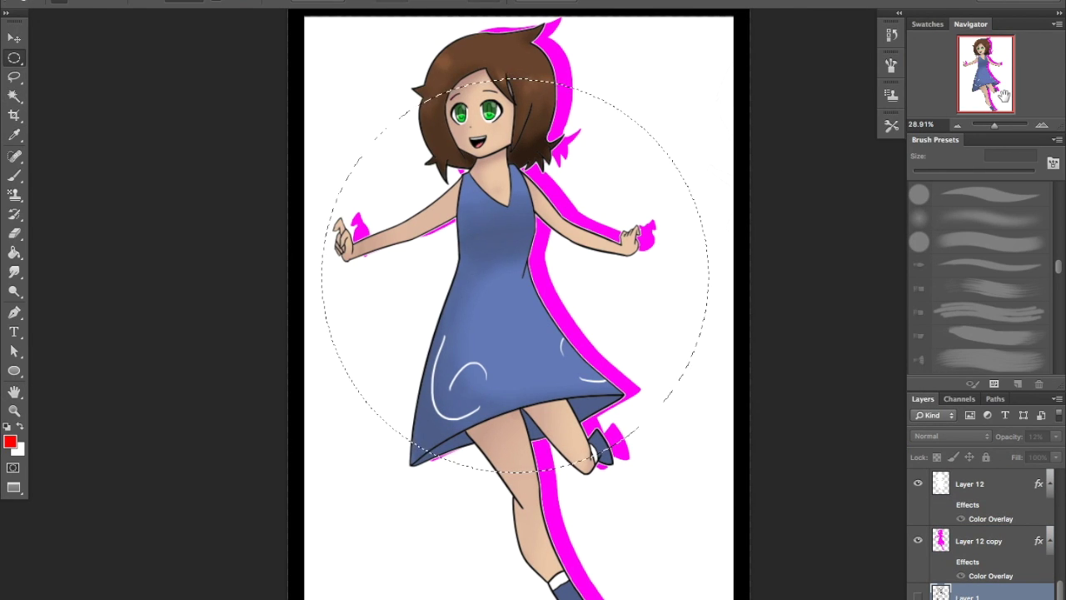
{"action": "key", "text": "shift+F5"}
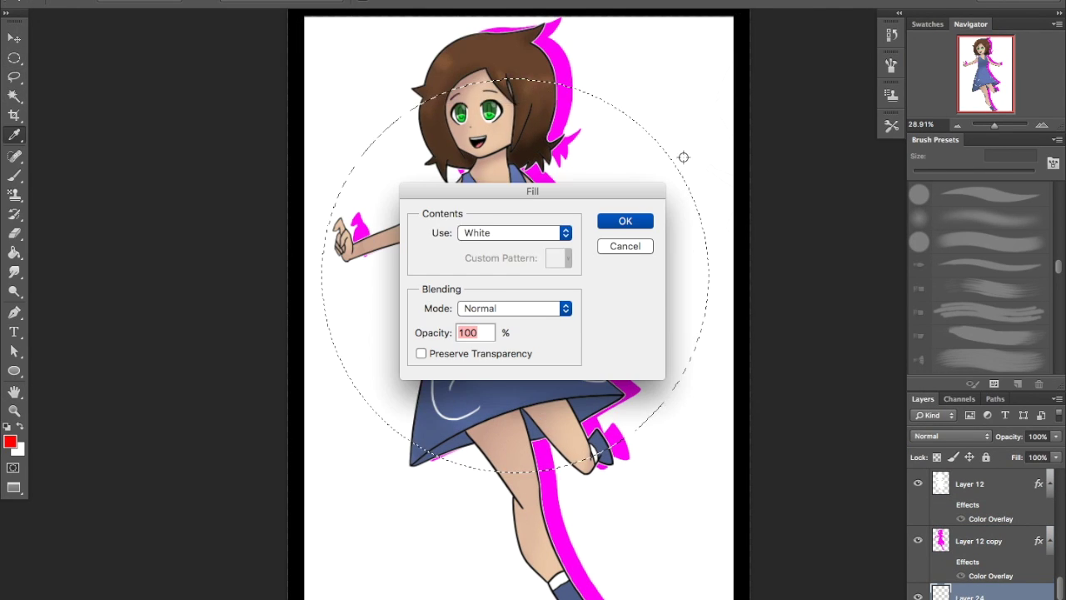
{"action": "left_click", "coordinate": [515, 232]}
{"action": "left_click", "coordinate": [476, 133]}
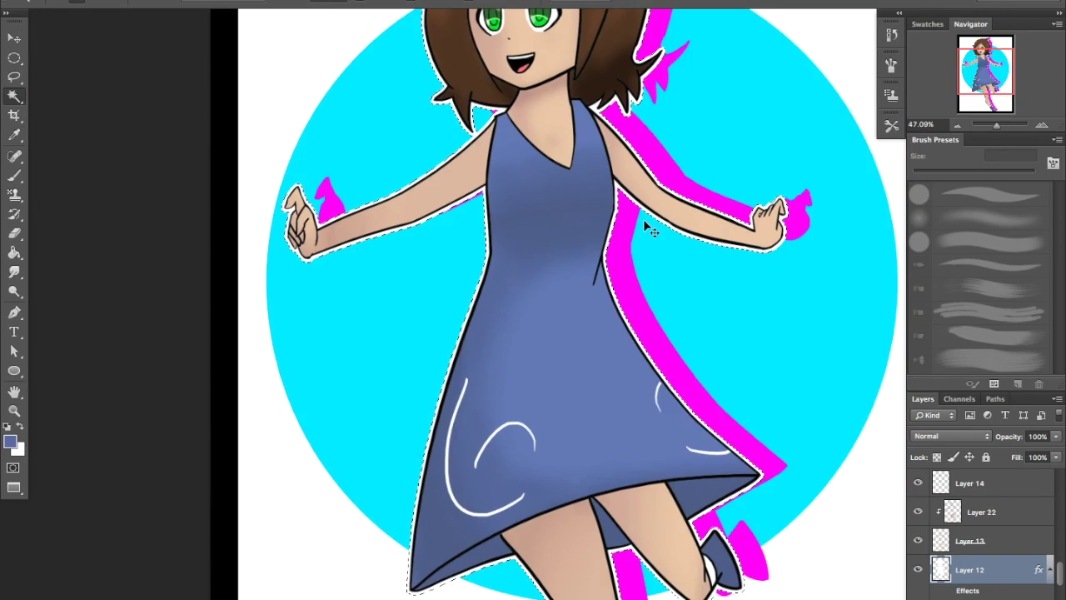
{"action": "scroll", "coordinate": [653, 232], "scroll_direction": "down", "scroll_amount": 4}
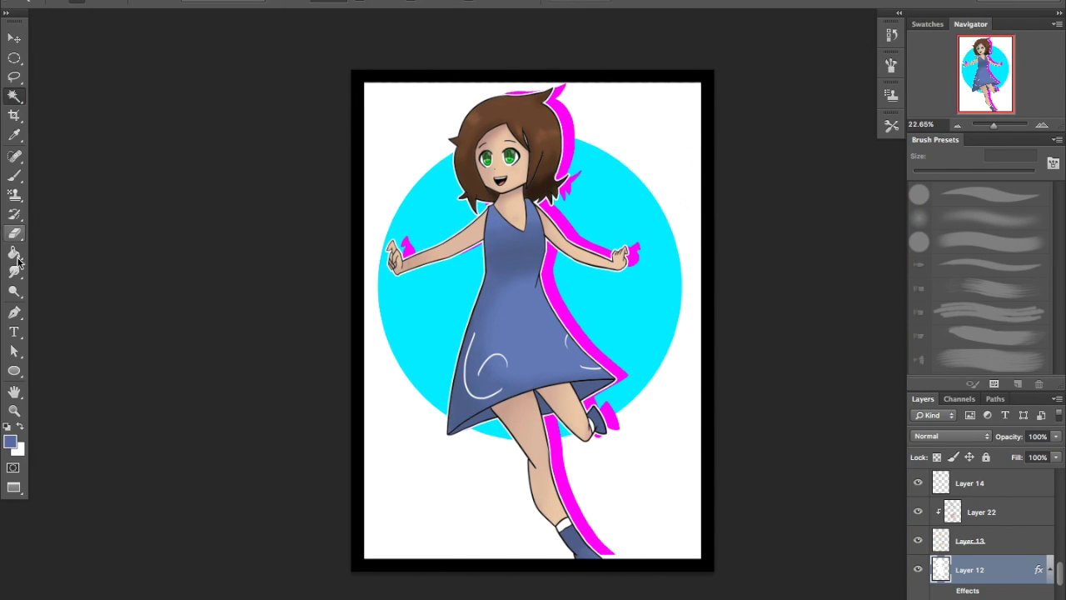